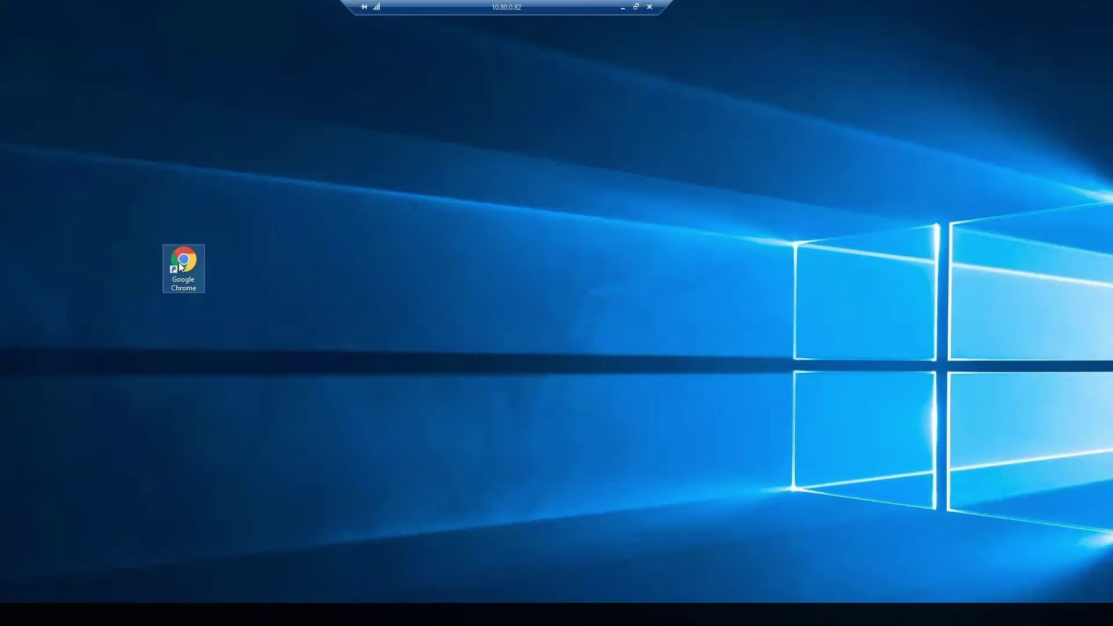
Step: Launch Chrome, go to my.1ci.com and list all components of the 1C:Drive 1.3.8.1 release
{"action": "double_click", "coordinate": [180, 266]}
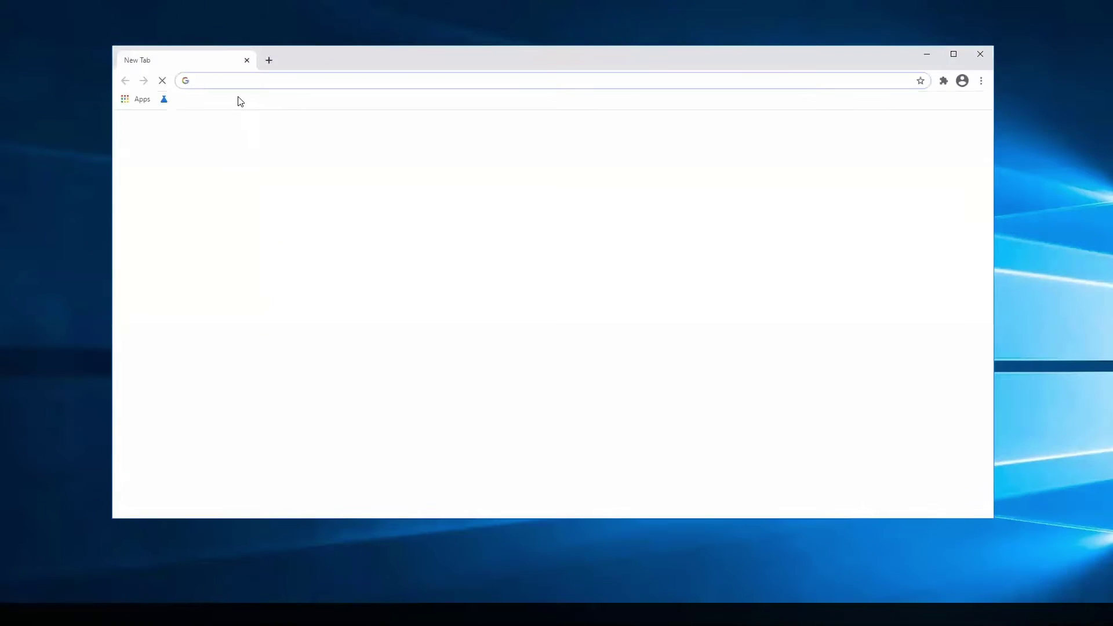
{"action": "type", "text": "my.1ci.com"}
{"action": "key", "text": "Return"}
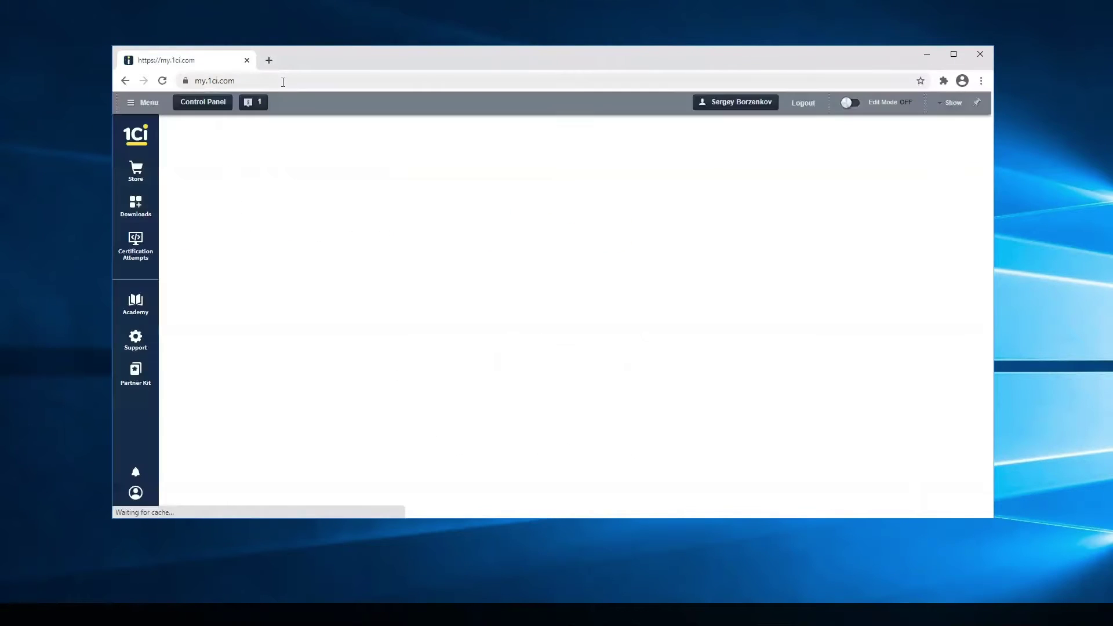
{"action": "left_click", "coordinate": [136, 204]}
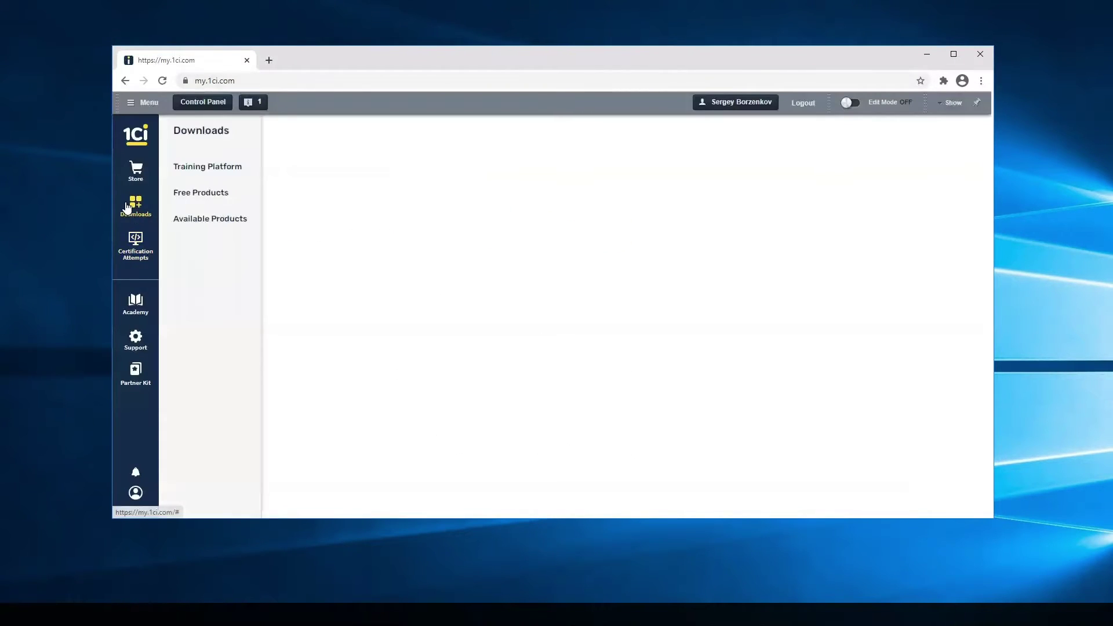
{"action": "left_click", "coordinate": [221, 225]}
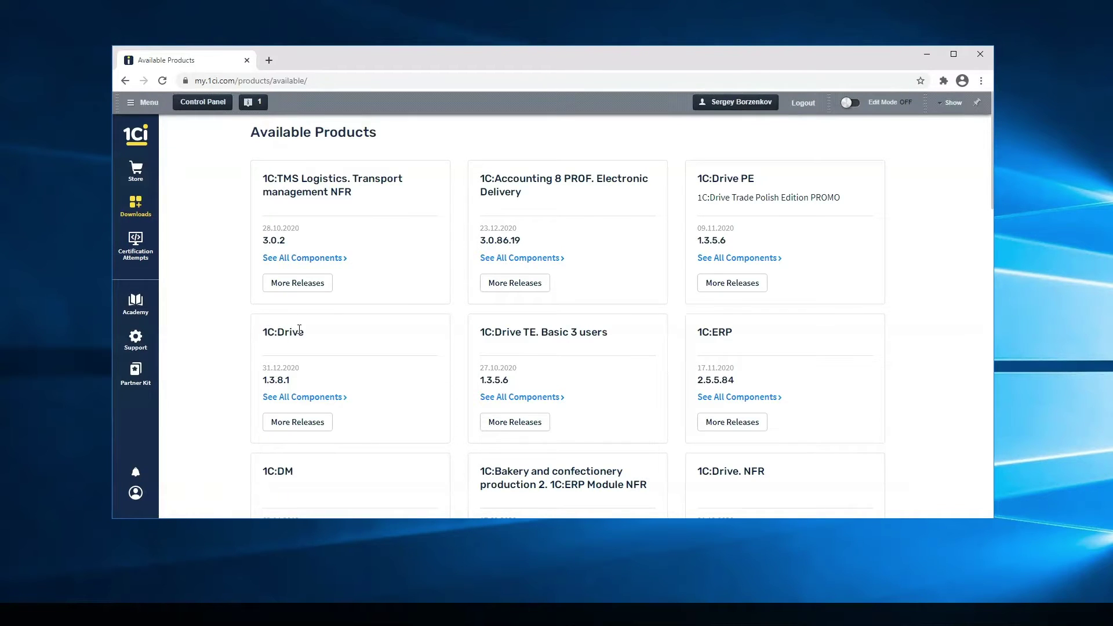
{"action": "double_click", "coordinate": [299, 330]}
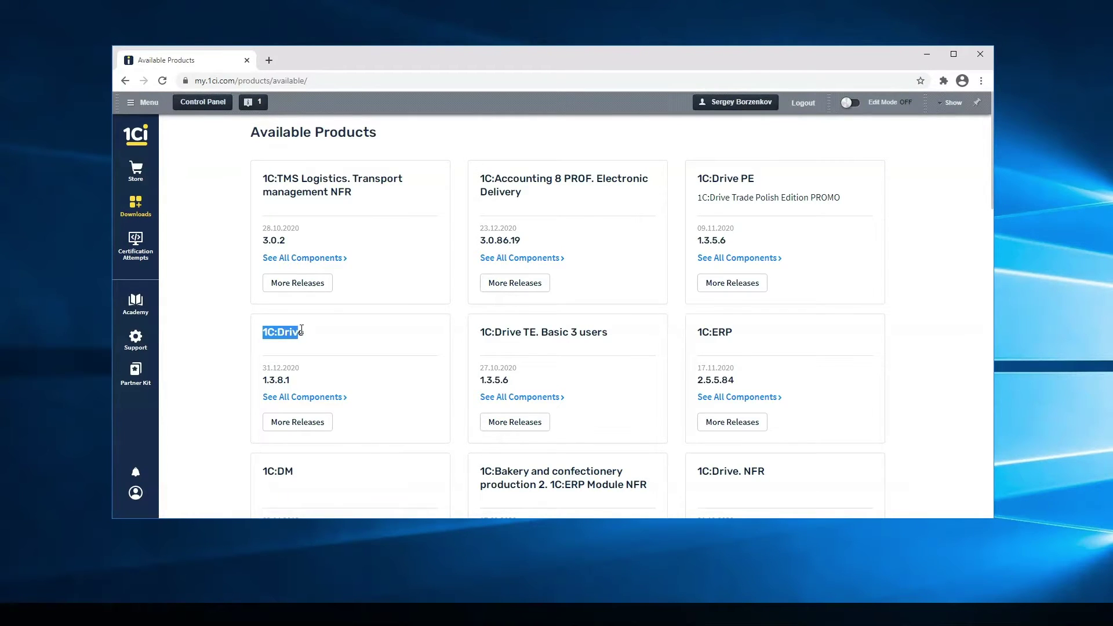
{"action": "left_click", "coordinate": [312, 399]}
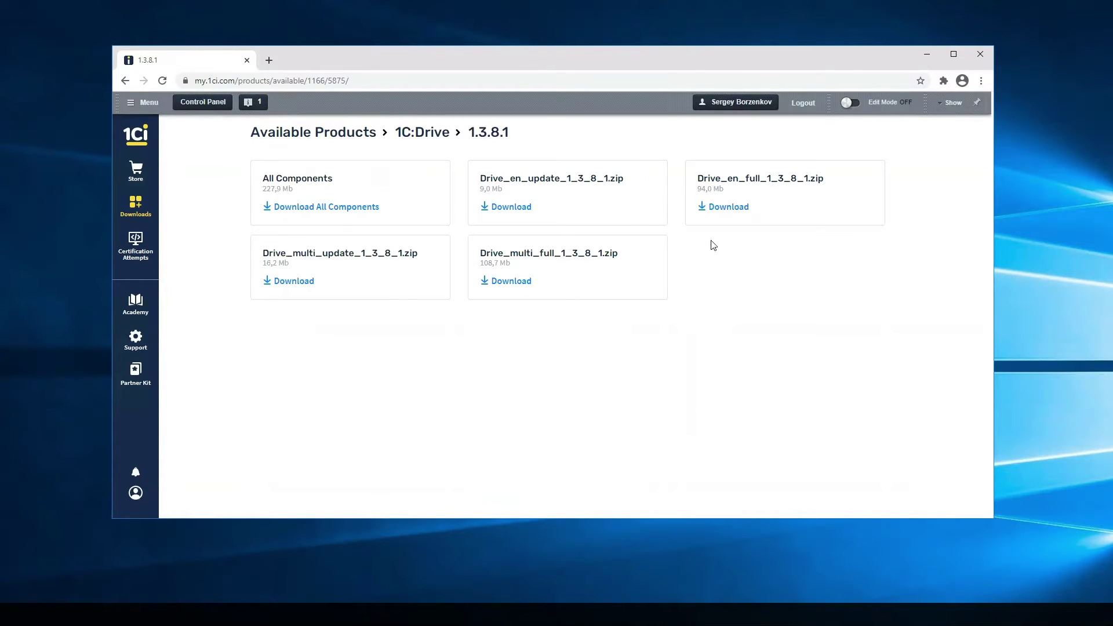
Step: Highlight the Drive_en_full, Drive_multi_full, Drive_en_update and multi-language update archive names
{"action": "left_click_drag", "start_coordinate": [837, 179], "coordinate": [640, 257]}
{"action": "left_click", "coordinate": [808, 175]}
{"action": "left_click_drag", "start_coordinate": [826, 179], "coordinate": [695, 178]}
{"action": "left_click_drag", "start_coordinate": [624, 258], "coordinate": [479, 255]}
{"action": "left_click", "coordinate": [630, 184]}
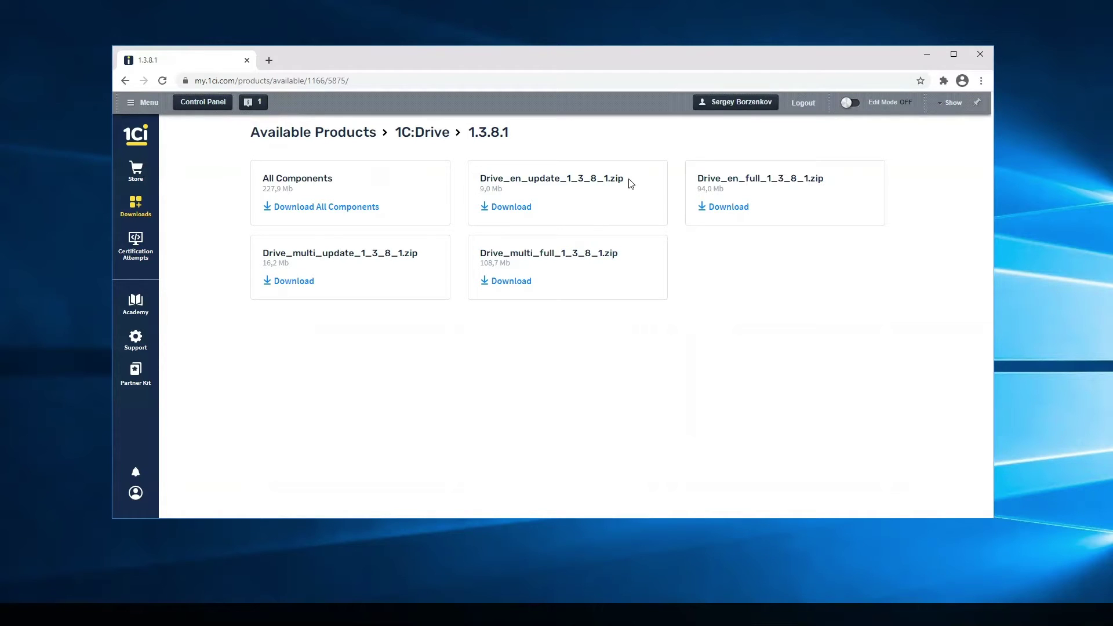
{"action": "double_click", "coordinate": [585, 177]}
{"action": "left_click_drag", "start_coordinate": [432, 254], "coordinate": [243, 260]}
{"action": "left_click", "coordinate": [580, 274]}
Step: Download Drive_multi_full_1_3_8_1.zip, extract it into the Drive folder, and open its setup folder
{"action": "left_click", "coordinate": [512, 281]}
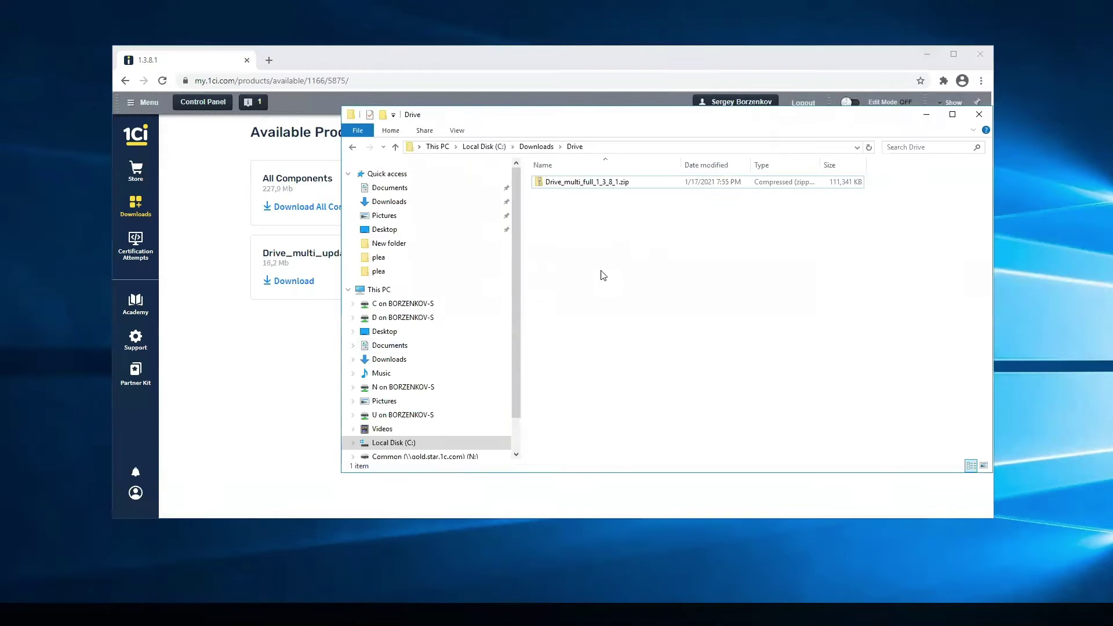
{"action": "left_click", "coordinate": [599, 183]}
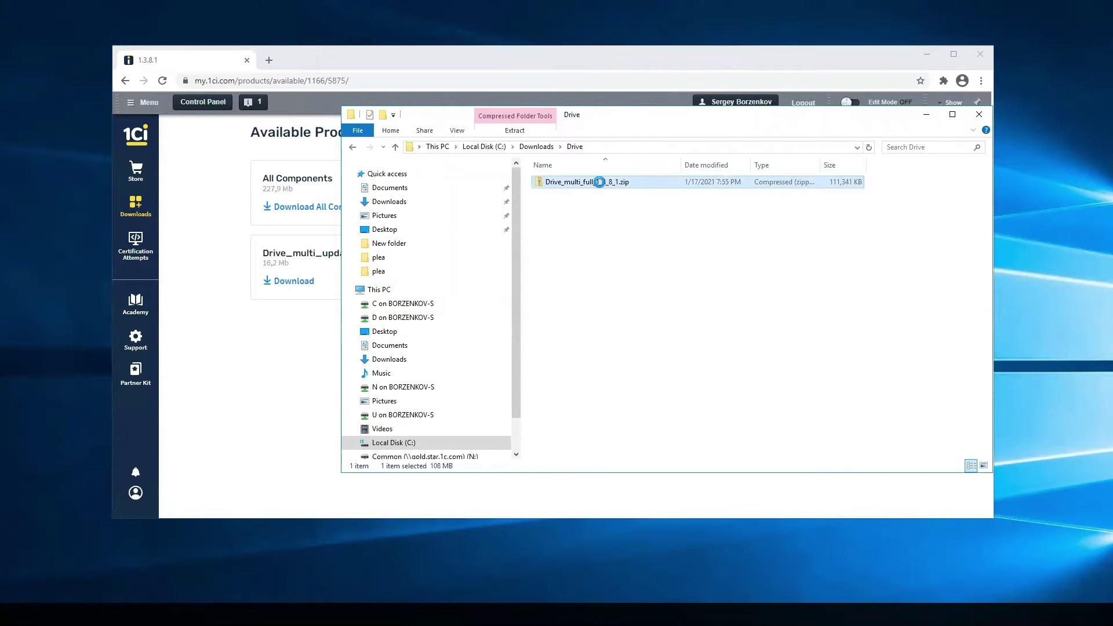
{"action": "right_click", "coordinate": [600, 182]}
{"action": "left_click", "coordinate": [626, 222]}
{"action": "left_click", "coordinate": [668, 419]}
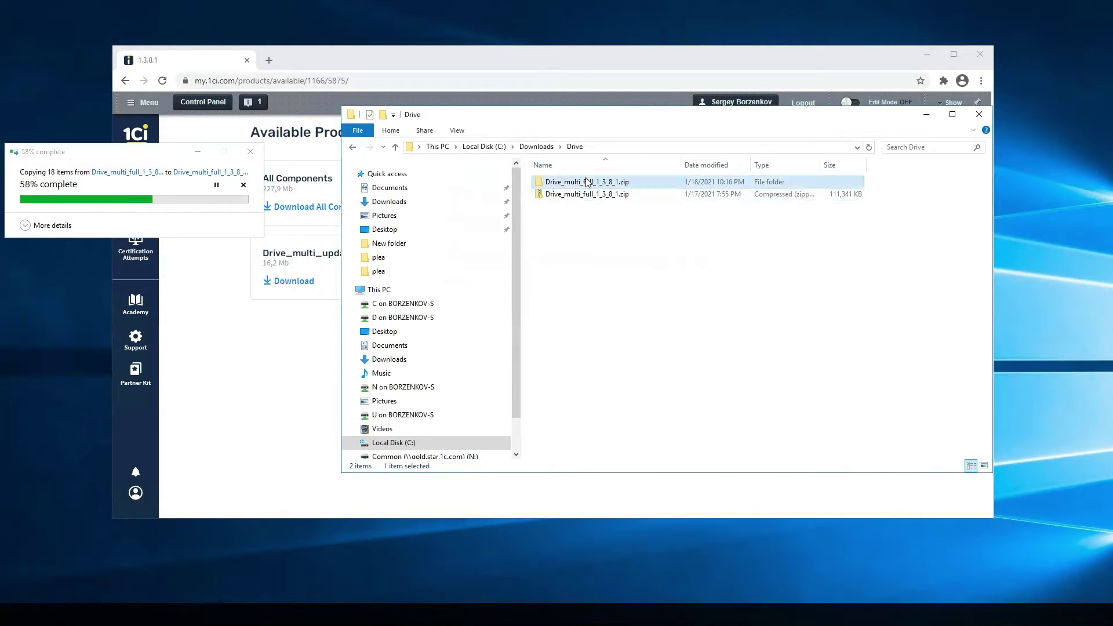
{"action": "double_click", "coordinate": [587, 182]}
{"action": "double_click", "coordinate": [560, 182]}
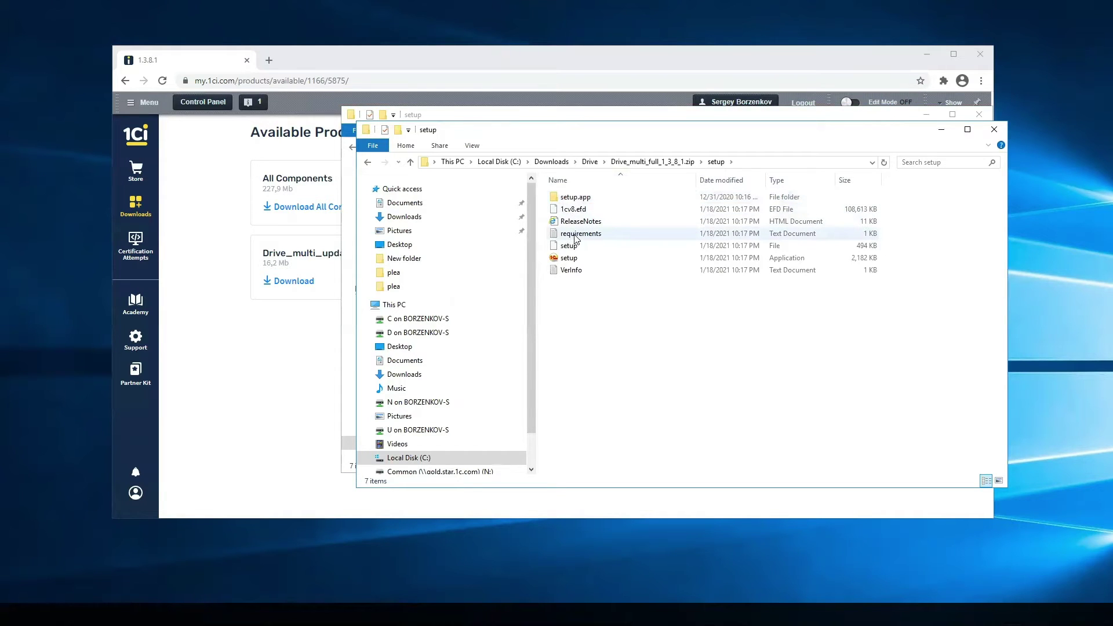
Step: Open the requirements file in Notepad, then return to the 1C:Drive downloads page
{"action": "double_click", "coordinate": [576, 235]}
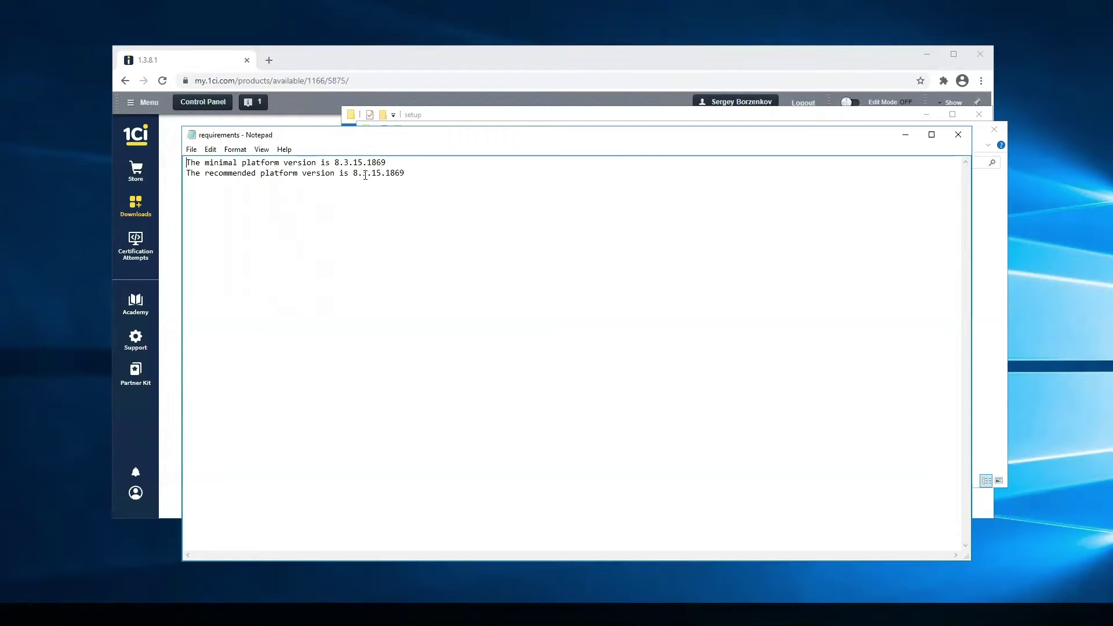
{"action": "left_click", "coordinate": [422, 65]}
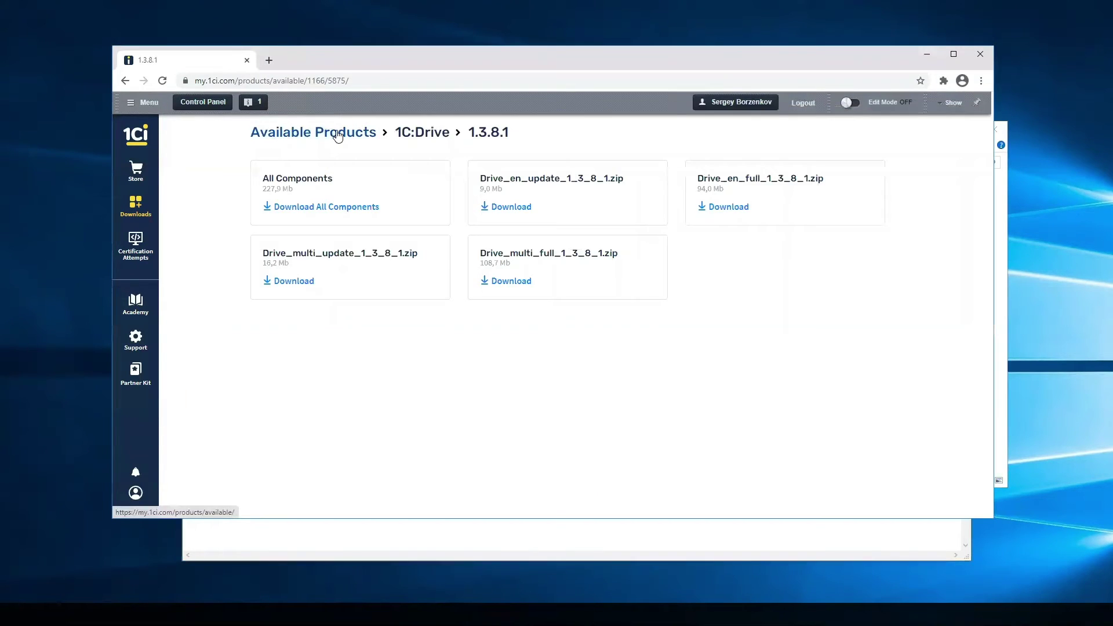
Step: Find the 1C:Enterprise Platform 8.3.15.1869 components and download the Platform for Windows archive
{"action": "left_click", "coordinate": [320, 134]}
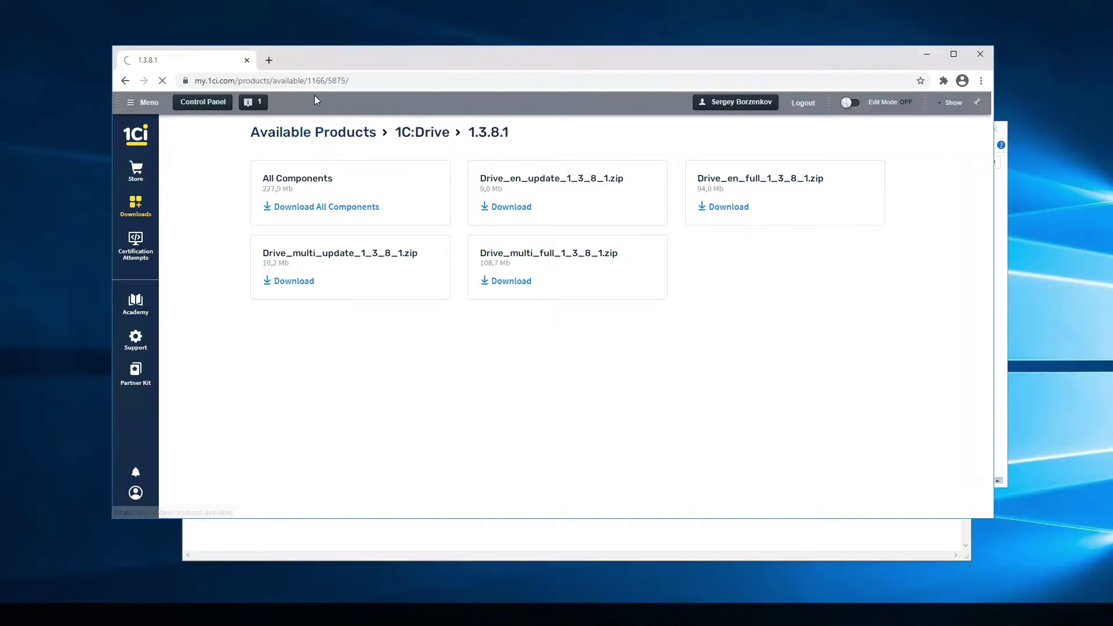
{"action": "scroll", "coordinate": [722, 281], "scroll_direction": "down", "scroll_amount": 10}
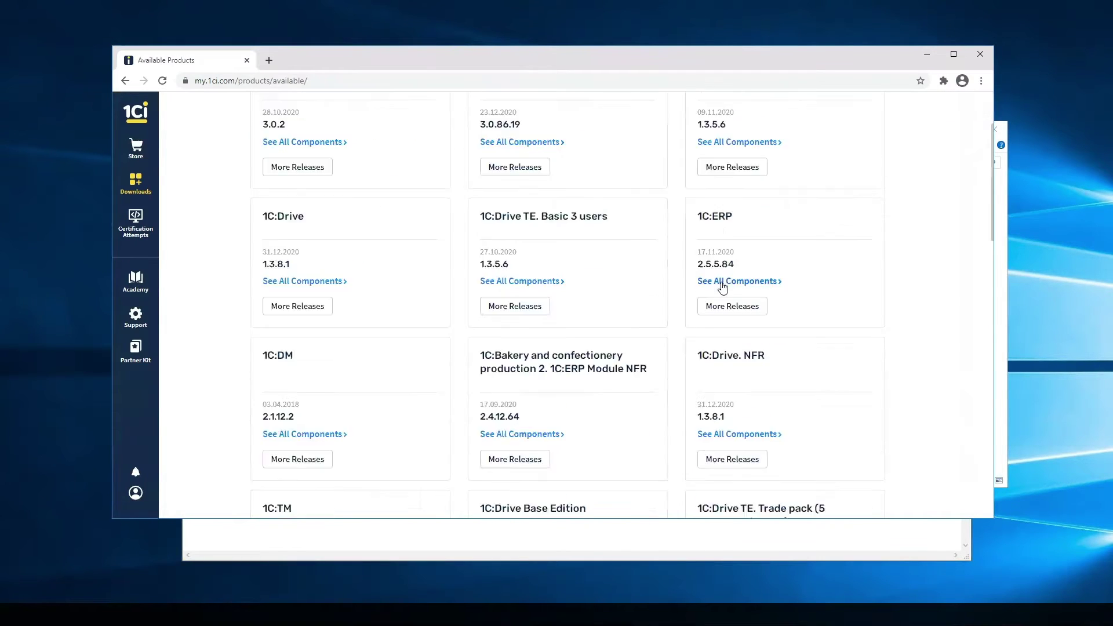
{"action": "scroll", "coordinate": [723, 283], "scroll_direction": "down", "scroll_amount": 3}
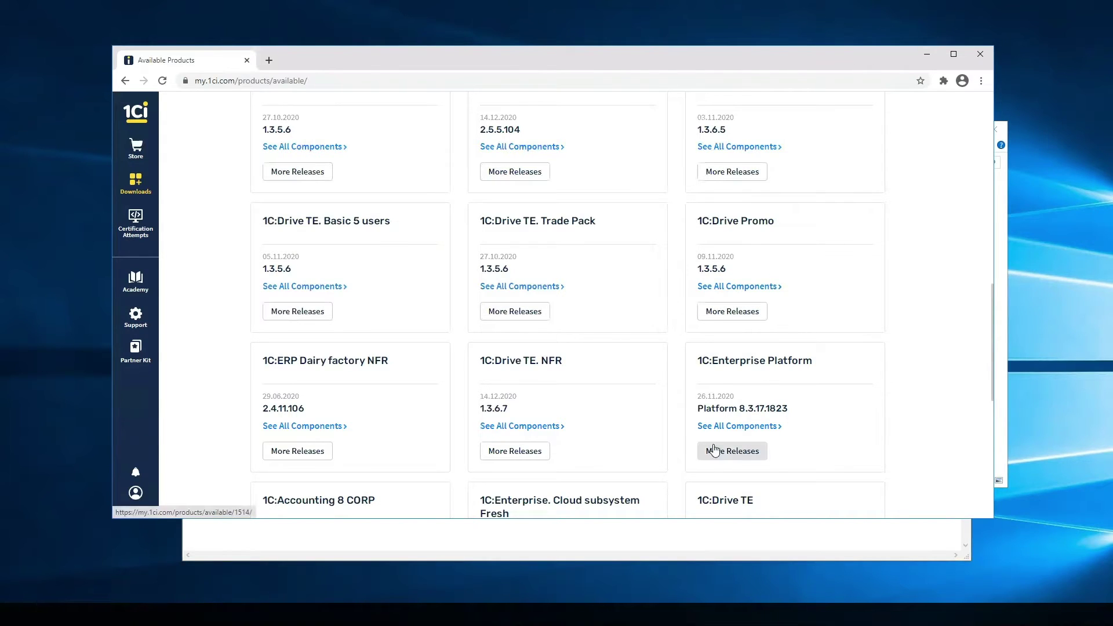
{"action": "left_click", "coordinate": [730, 456]}
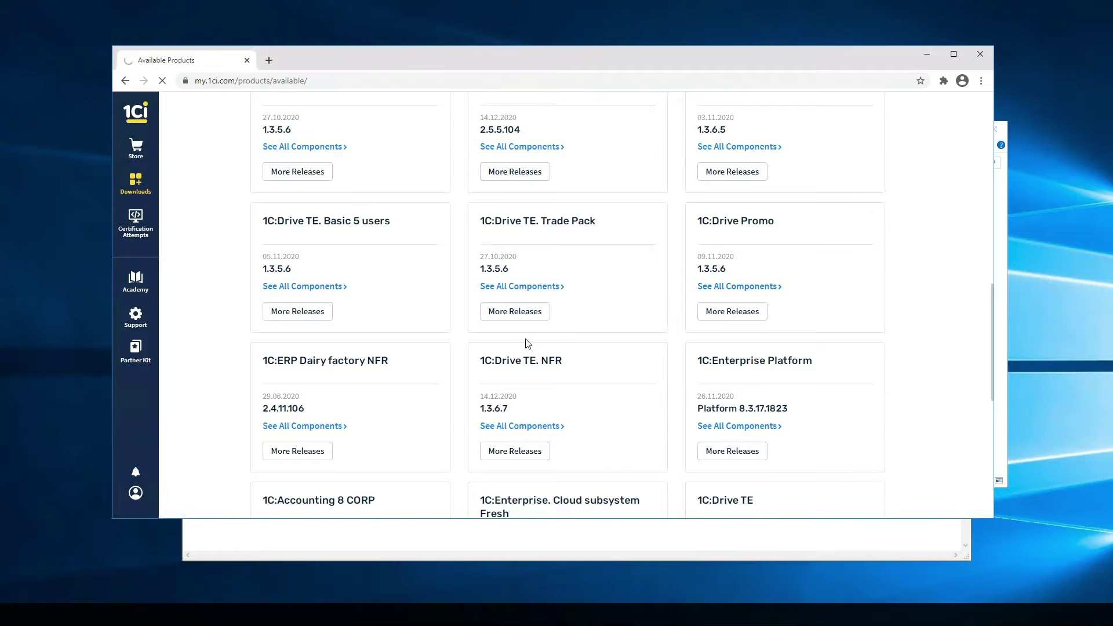
{"action": "scroll", "coordinate": [356, 282], "scroll_direction": "down", "scroll_amount": 7}
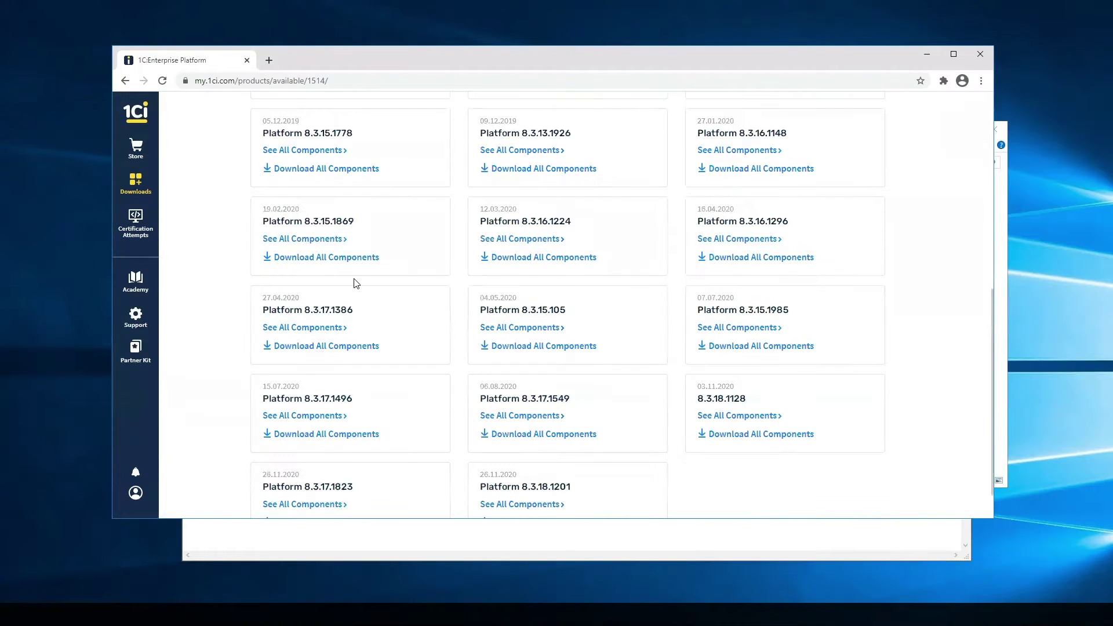
{"action": "scroll", "coordinate": [377, 312], "scroll_direction": "down", "scroll_amount": 1}
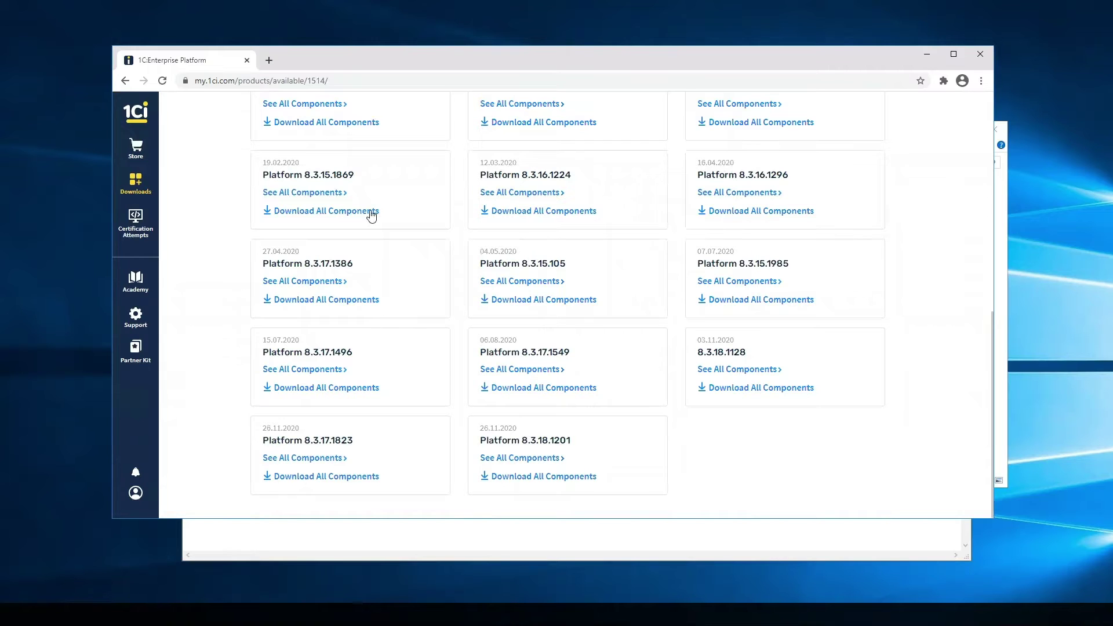
{"action": "left_click", "coordinate": [320, 195]}
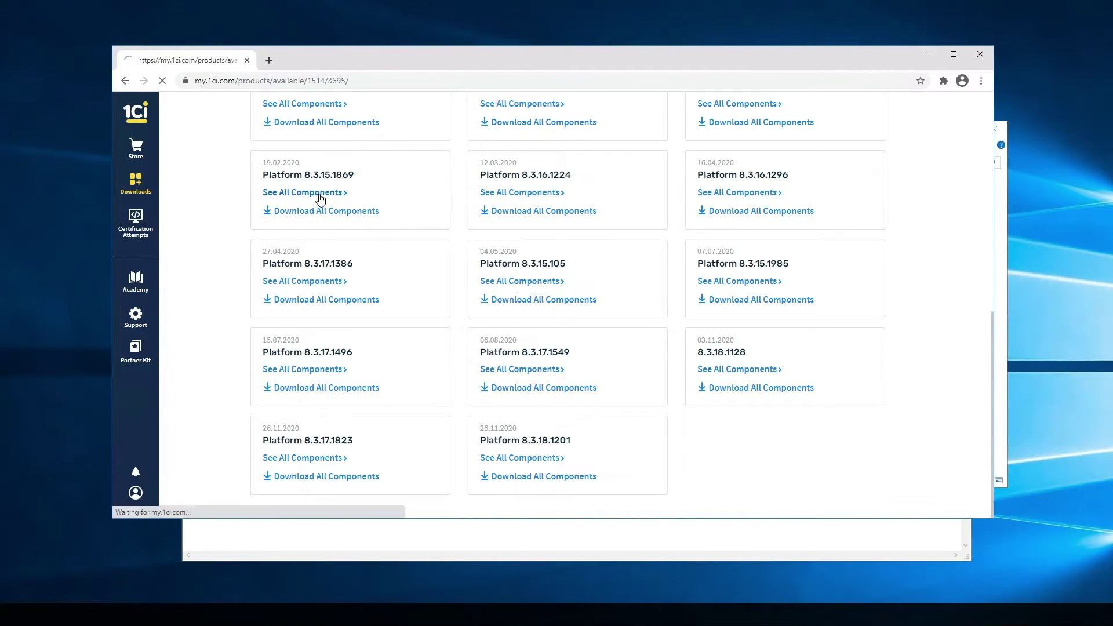
{"action": "scroll", "coordinate": [653, 302], "scroll_direction": "down", "scroll_amount": 12}
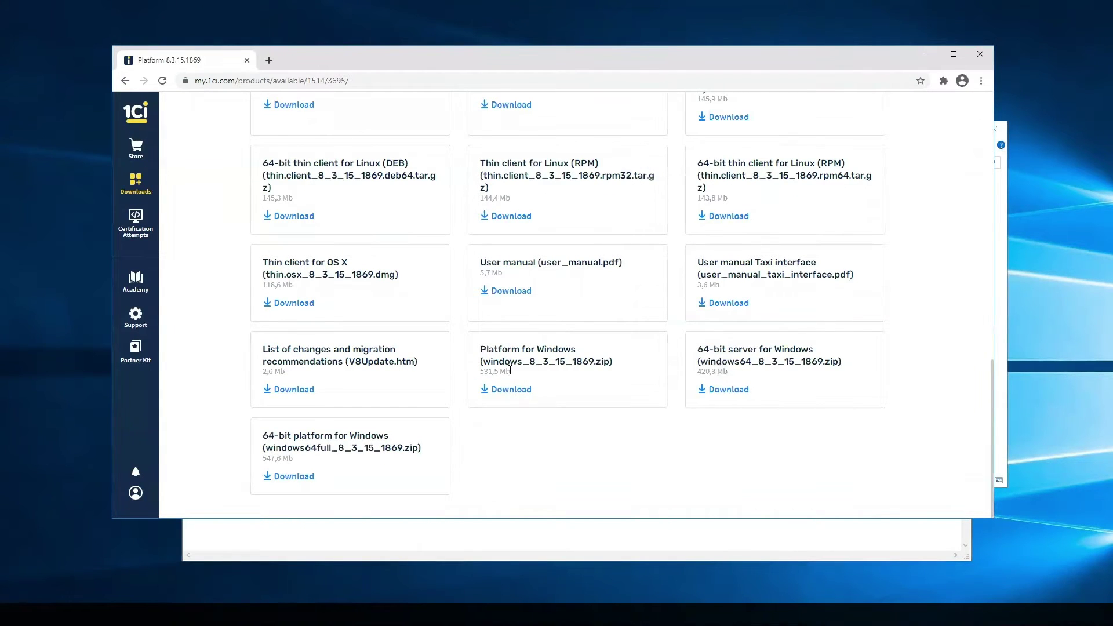
{"action": "left_click", "coordinate": [500, 390]}
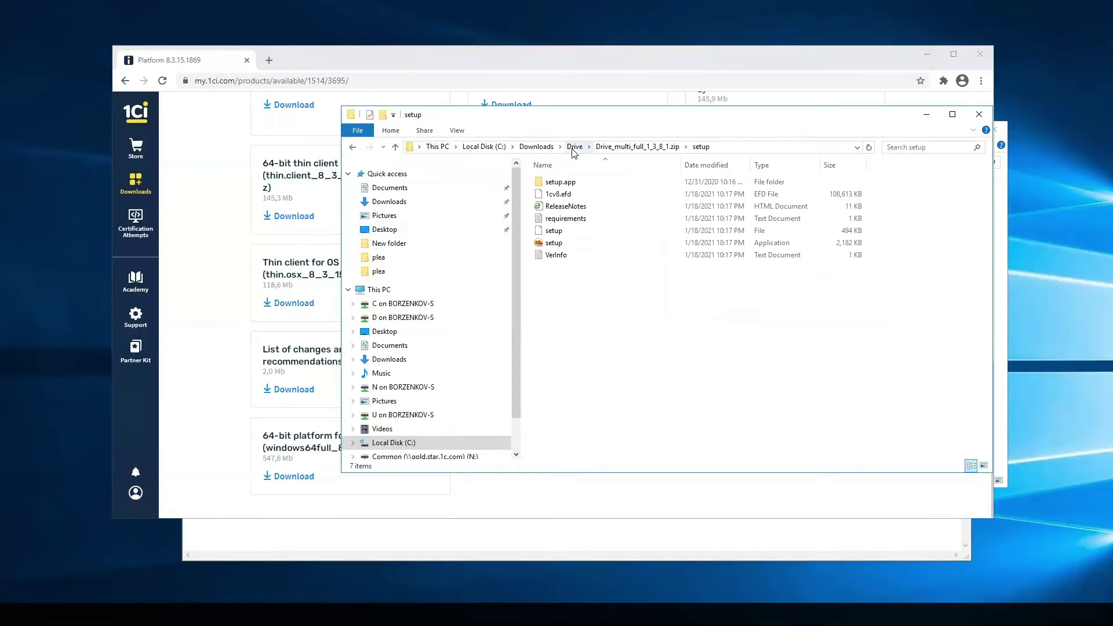
Step: Extract the Platform for Windows zip in Downloads into its suggested same-name folder
{"action": "left_click", "coordinate": [574, 147]}
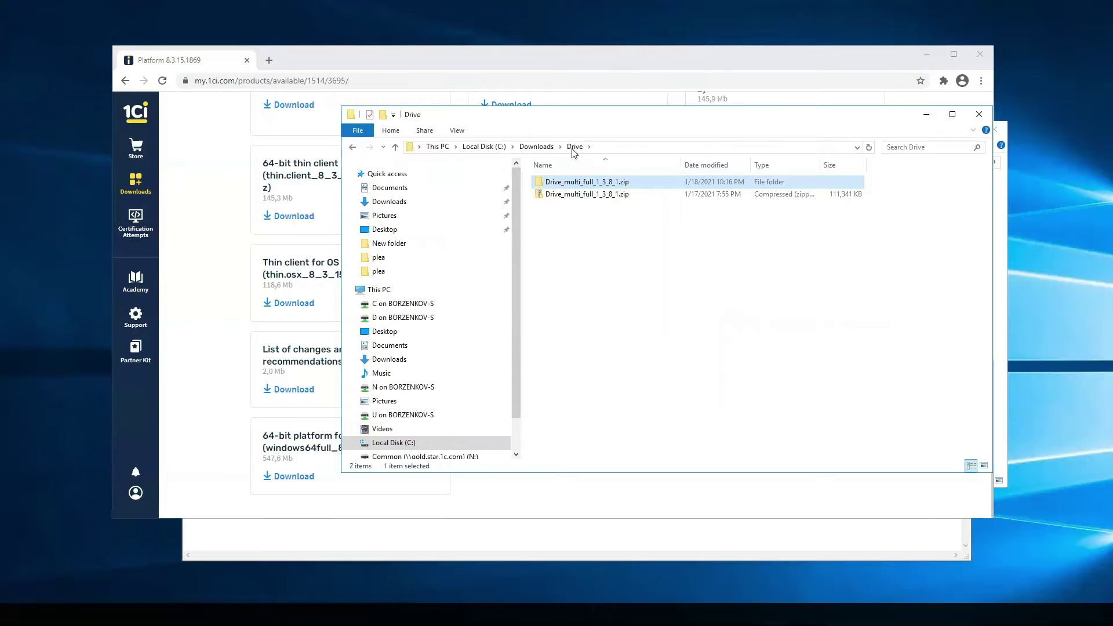
{"action": "left_click", "coordinate": [536, 146]}
{"action": "left_click", "coordinate": [560, 197]}
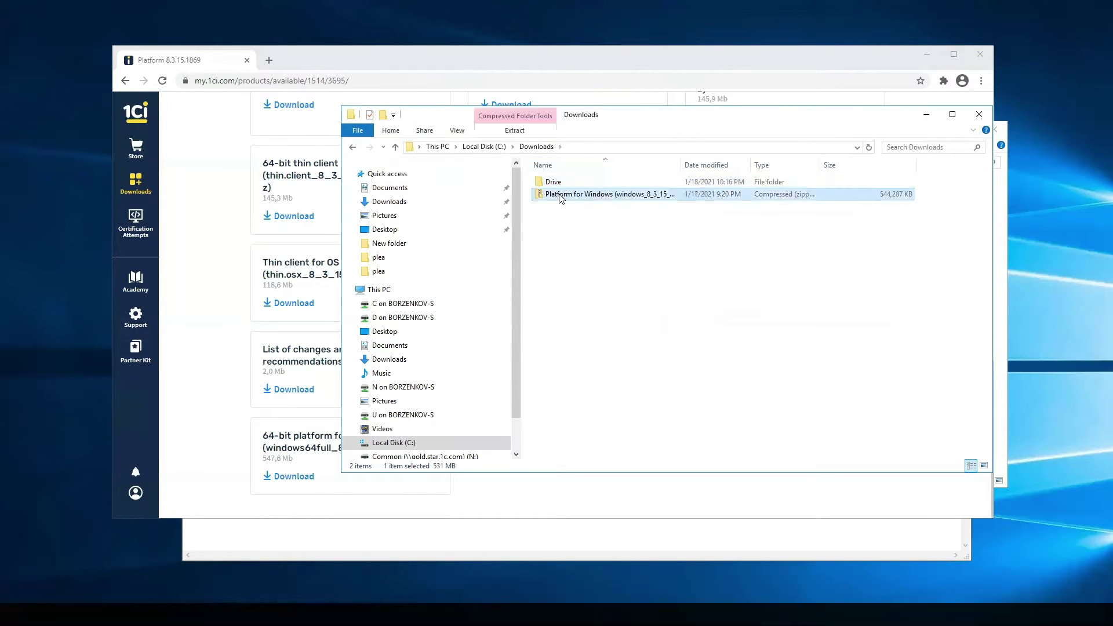
{"action": "right_click", "coordinate": [560, 197]}
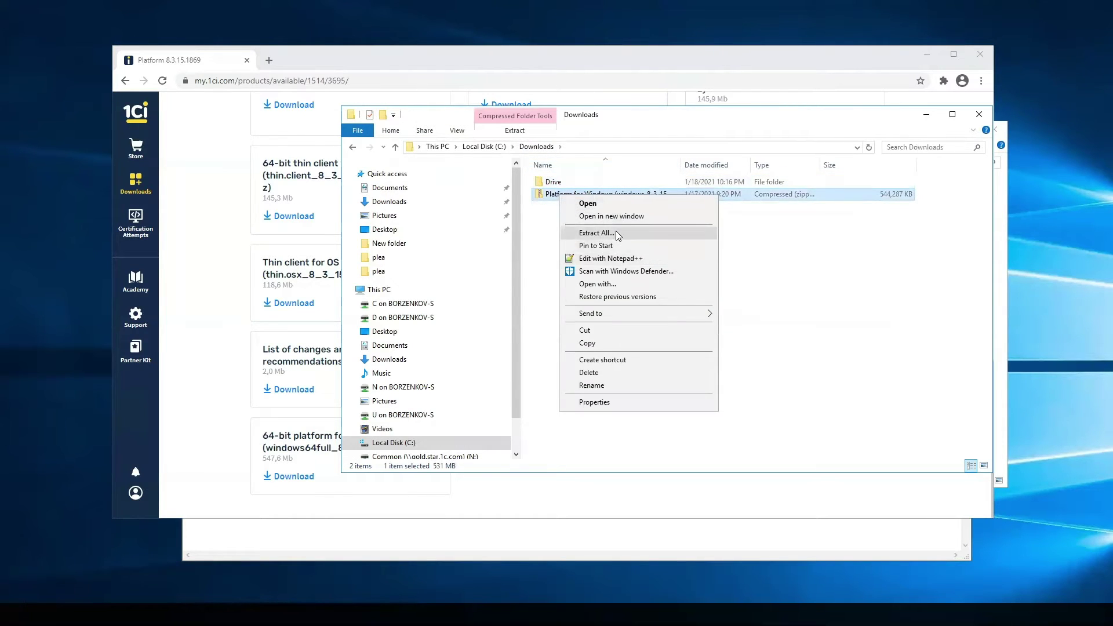
{"action": "left_click", "coordinate": [596, 233]}
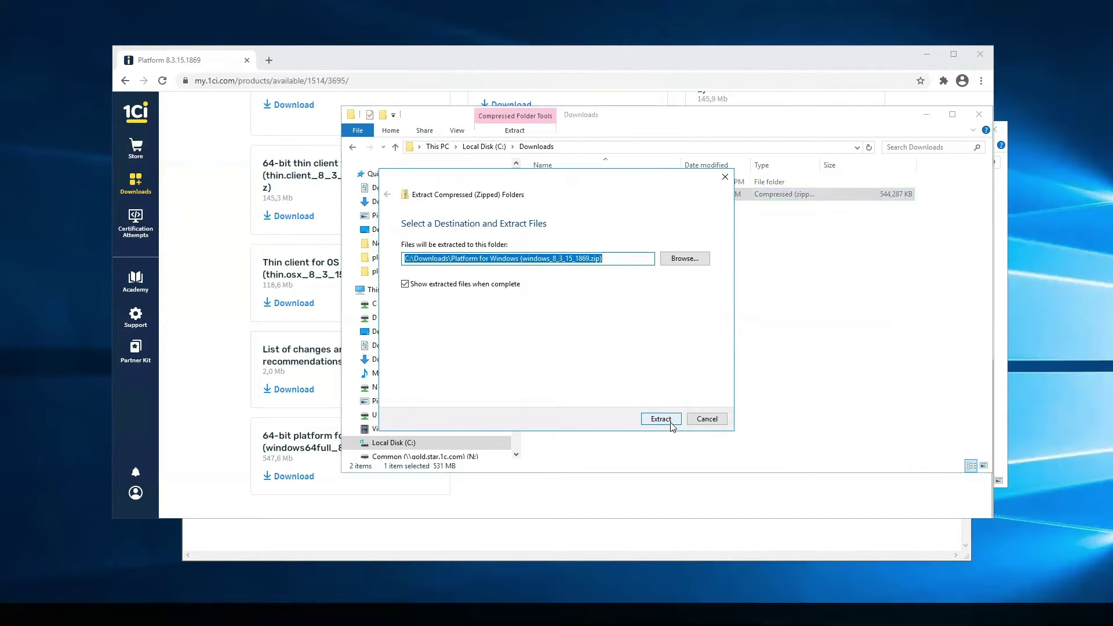
{"action": "left_click", "coordinate": [664, 418]}
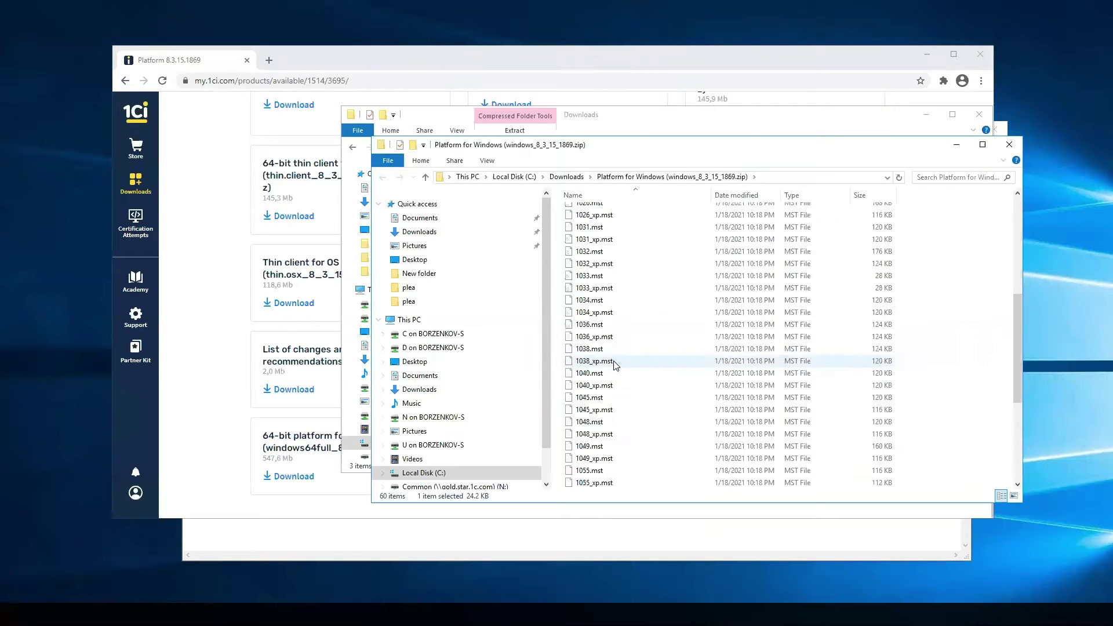
{"action": "scroll", "coordinate": [614, 364], "scroll_direction": "down", "scroll_amount": 6}
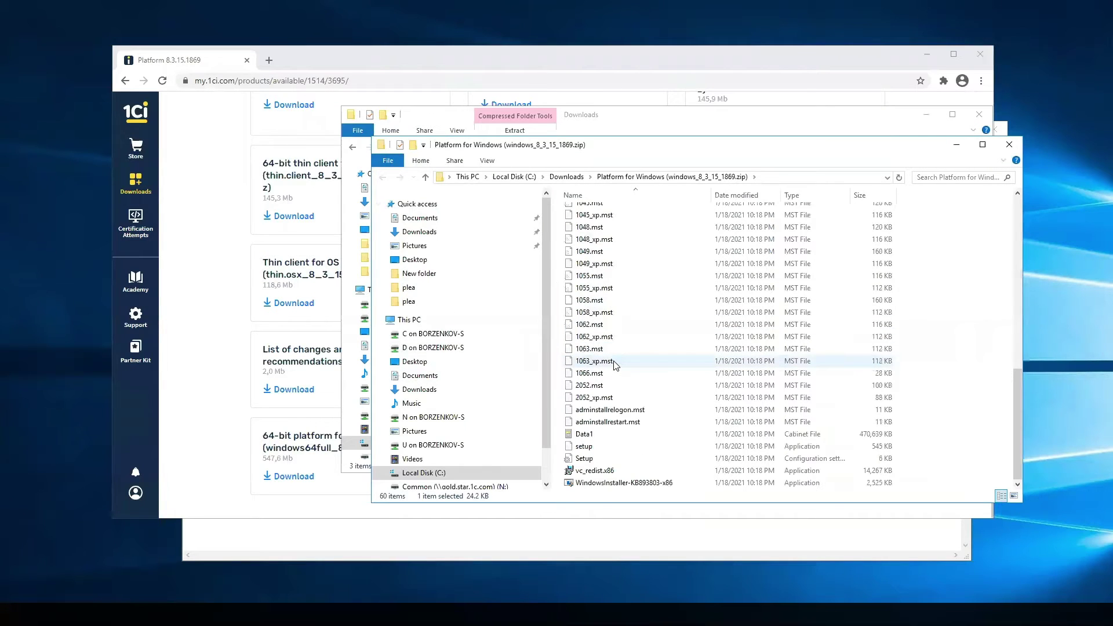
Step: Run the extracted setup program as administrator and approve the User Account Control prompt
{"action": "left_click", "coordinate": [584, 447]}
{"action": "right_click", "coordinate": [588, 450]}
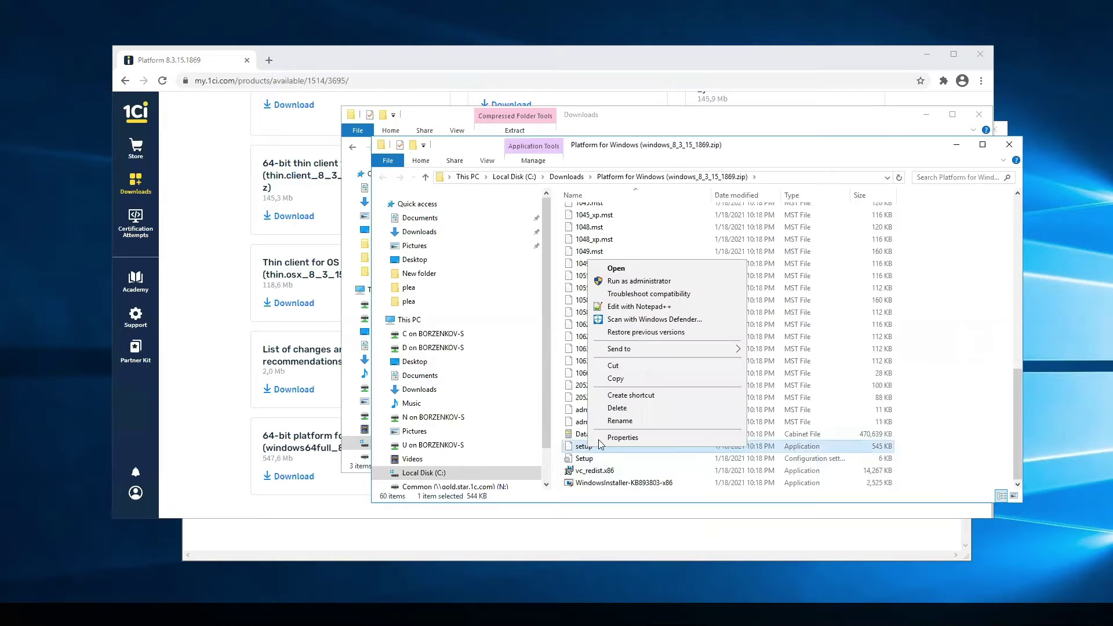
{"action": "left_click", "coordinate": [633, 283]}
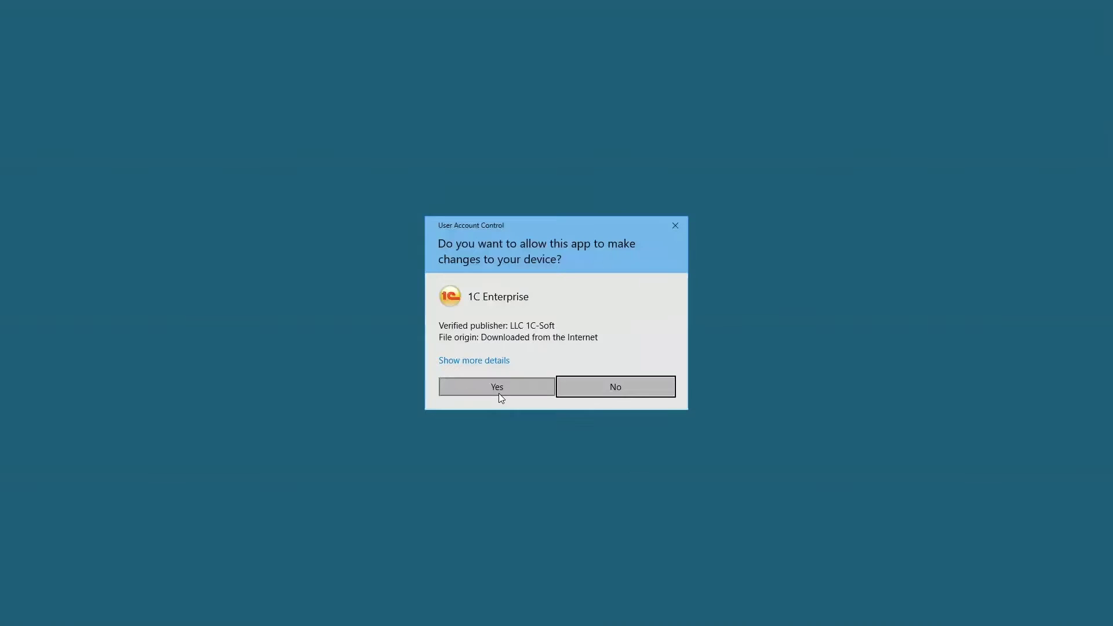
{"action": "left_click", "coordinate": [506, 385]}
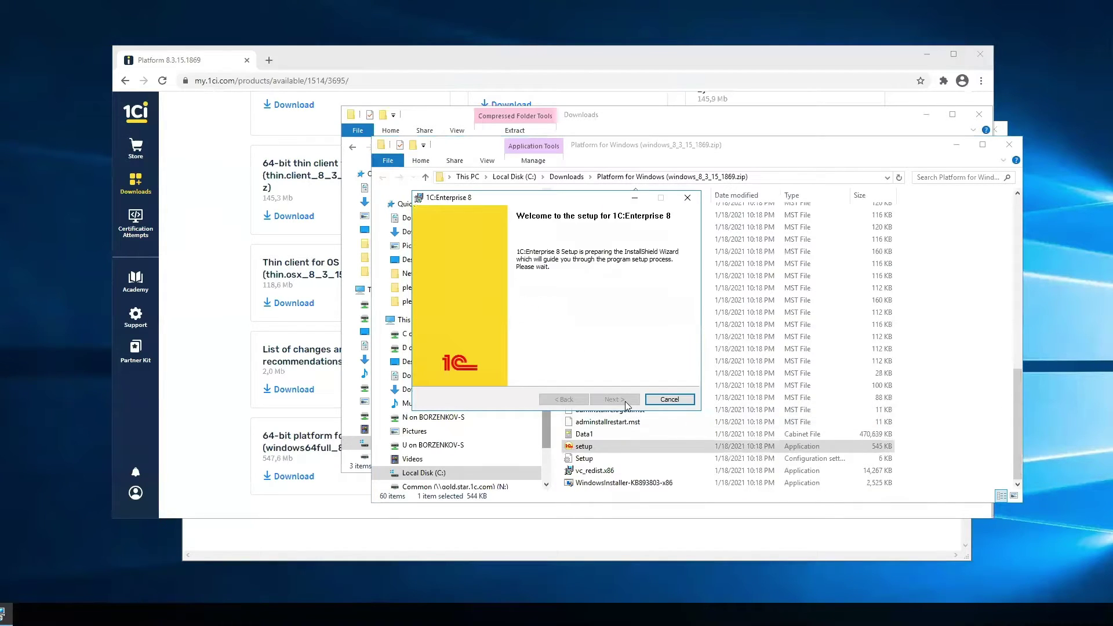
Step: Mark 1C:Enterprise, 1C:Enterprise server and all Additional interfaces for installation in Custom setup
{"action": "left_click", "coordinate": [616, 399]}
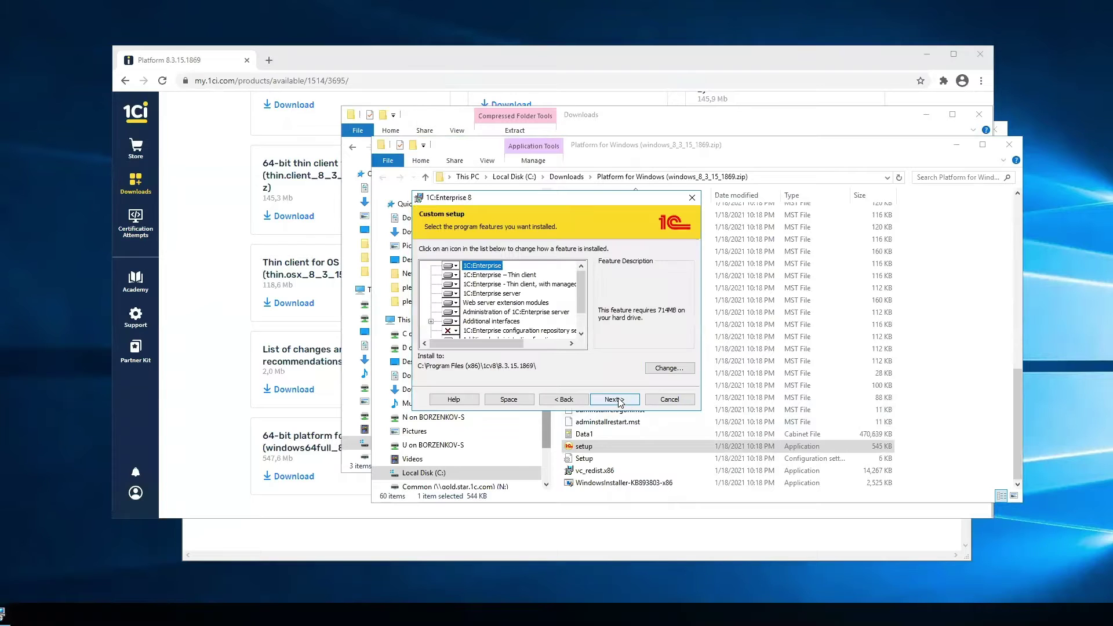
{"action": "left_click", "coordinate": [455, 269]}
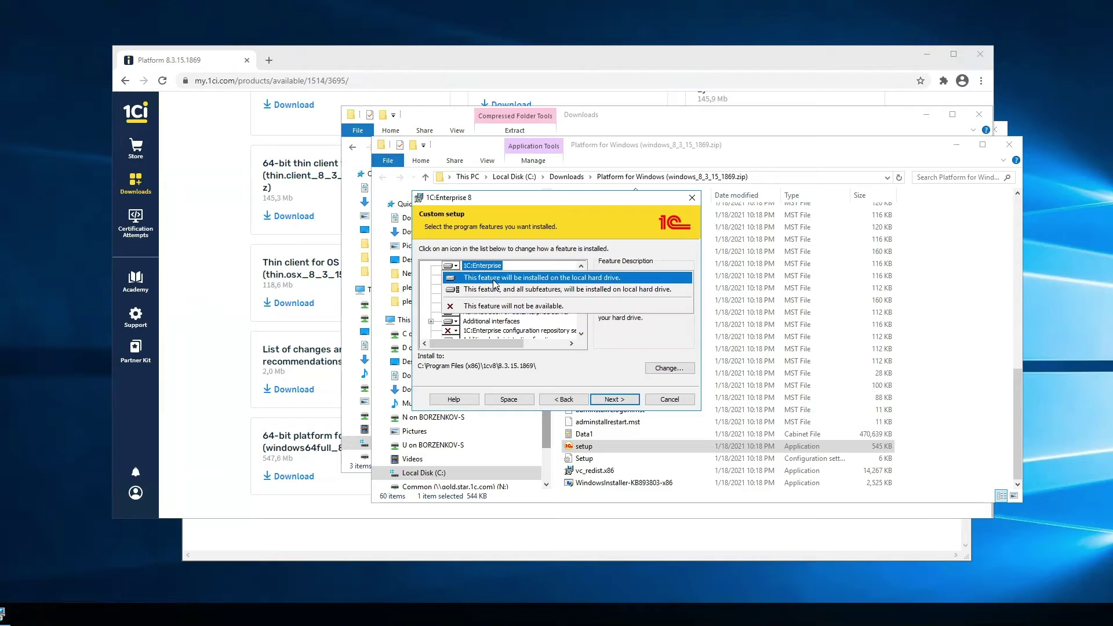
{"action": "left_click", "coordinate": [486, 286]}
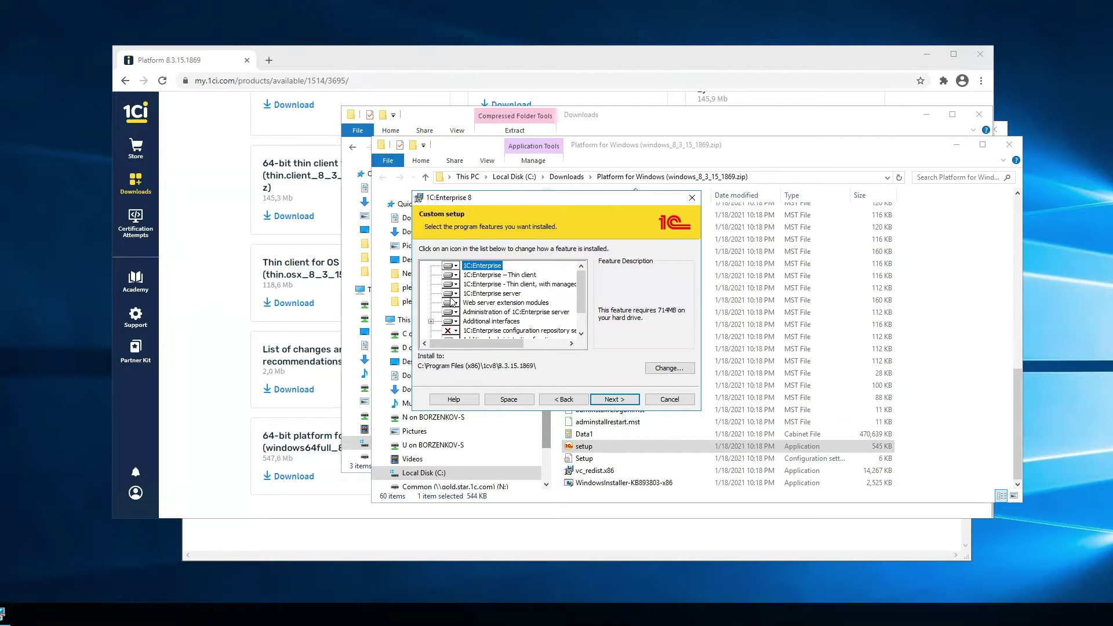
{"action": "left_click", "coordinate": [455, 294]}
{"action": "left_click", "coordinate": [467, 307]}
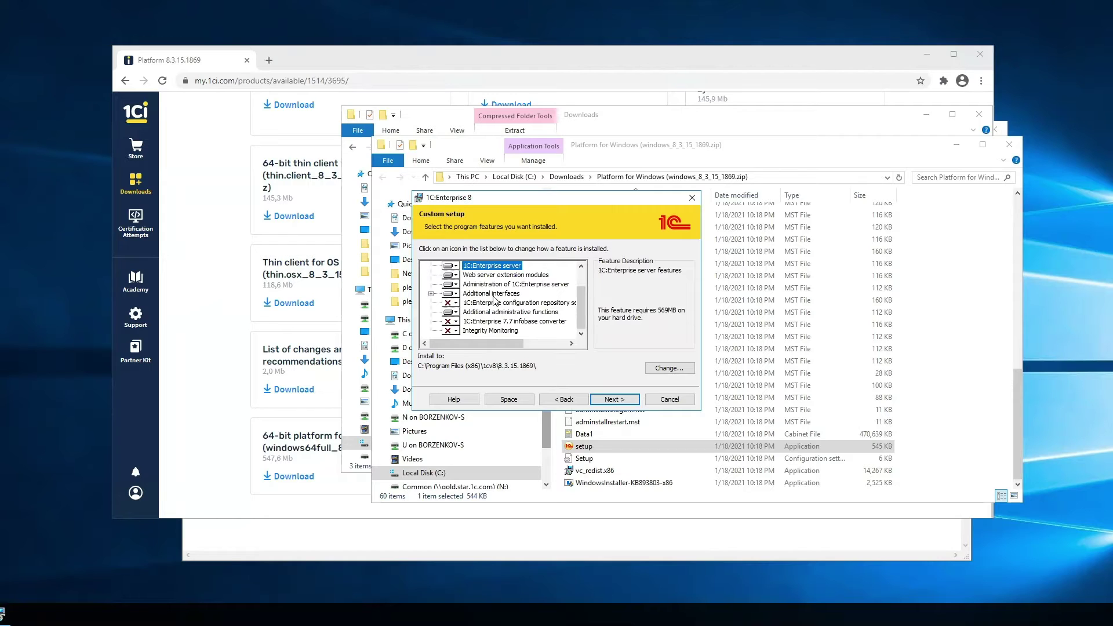
{"action": "left_click", "coordinate": [455, 298]}
{"action": "left_click", "coordinate": [481, 307]}
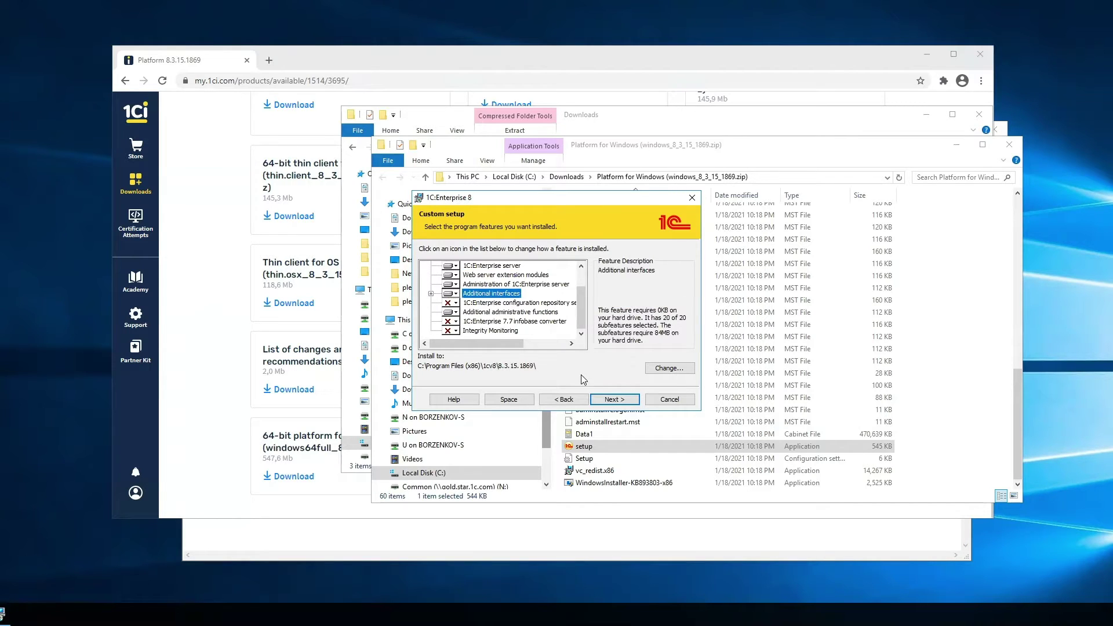
{"action": "left_click", "coordinate": [616, 399]}
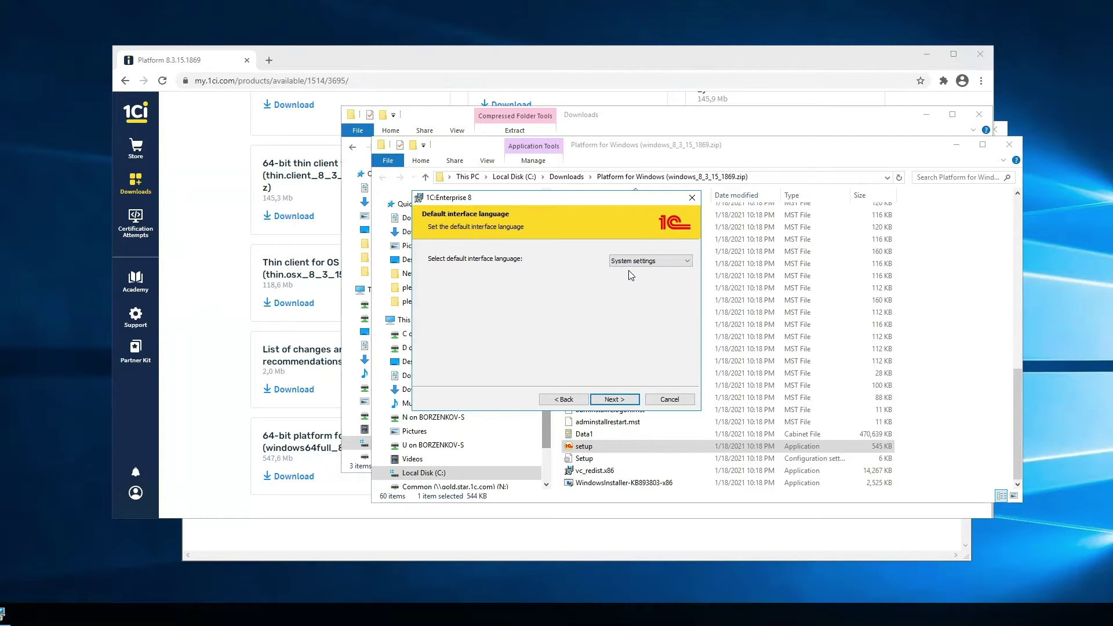
Step: Keep System settings language and default server-service options, and start installing
{"action": "left_click", "coordinate": [622, 398]}
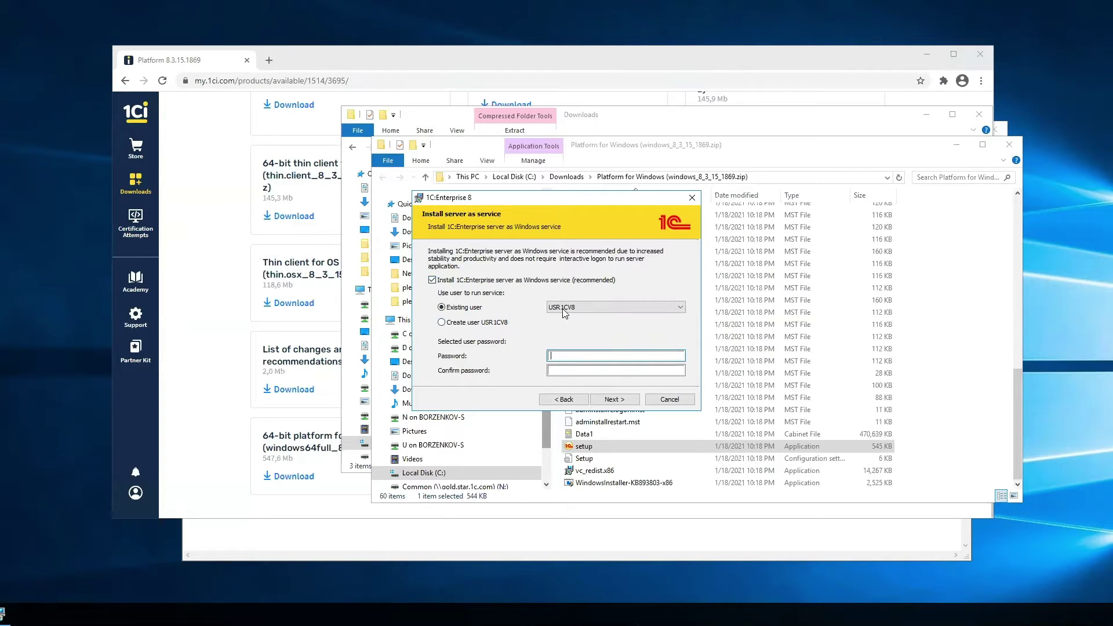
{"action": "left_click", "coordinate": [623, 402]}
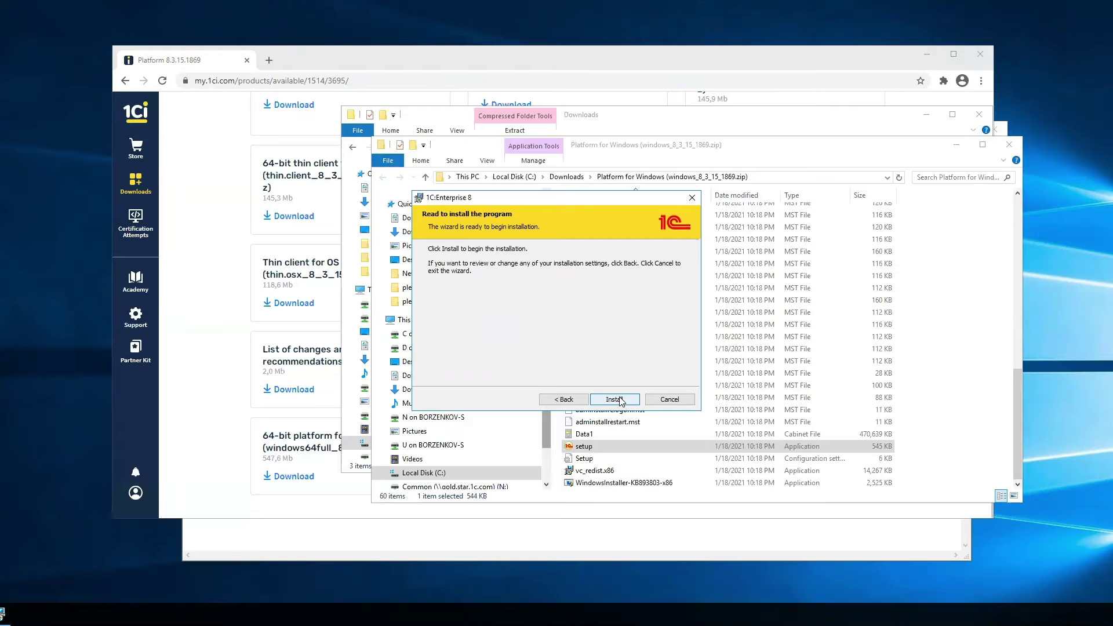
{"action": "left_click", "coordinate": [620, 400]}
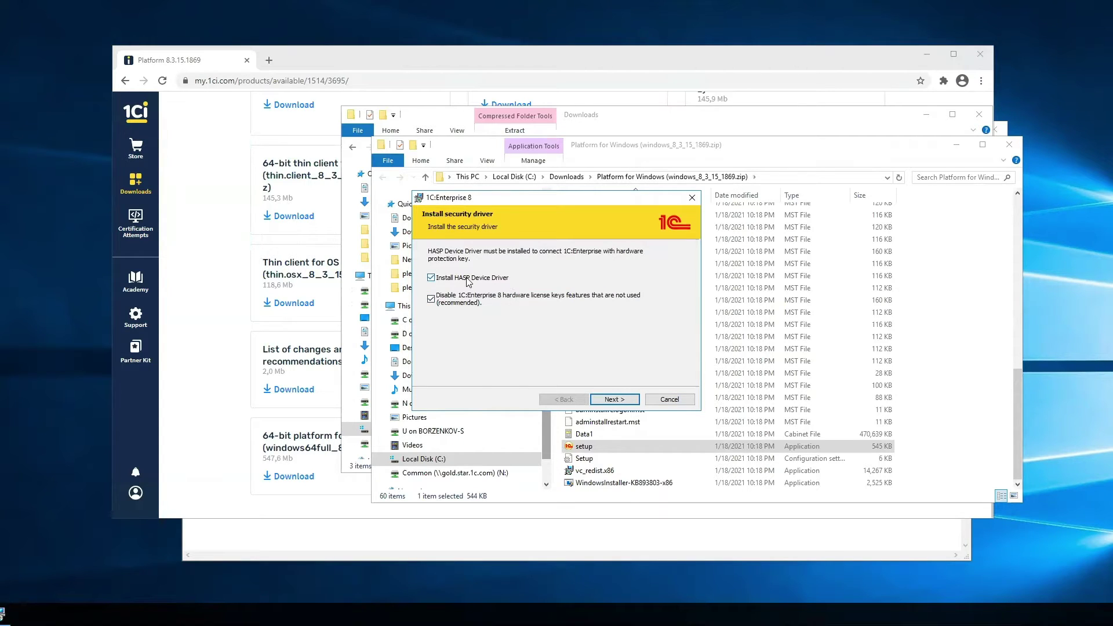
Step: Skip the HASP Device Driver, finish setup without showing the readme, and return to Chrome
{"action": "left_click", "coordinate": [431, 278]}
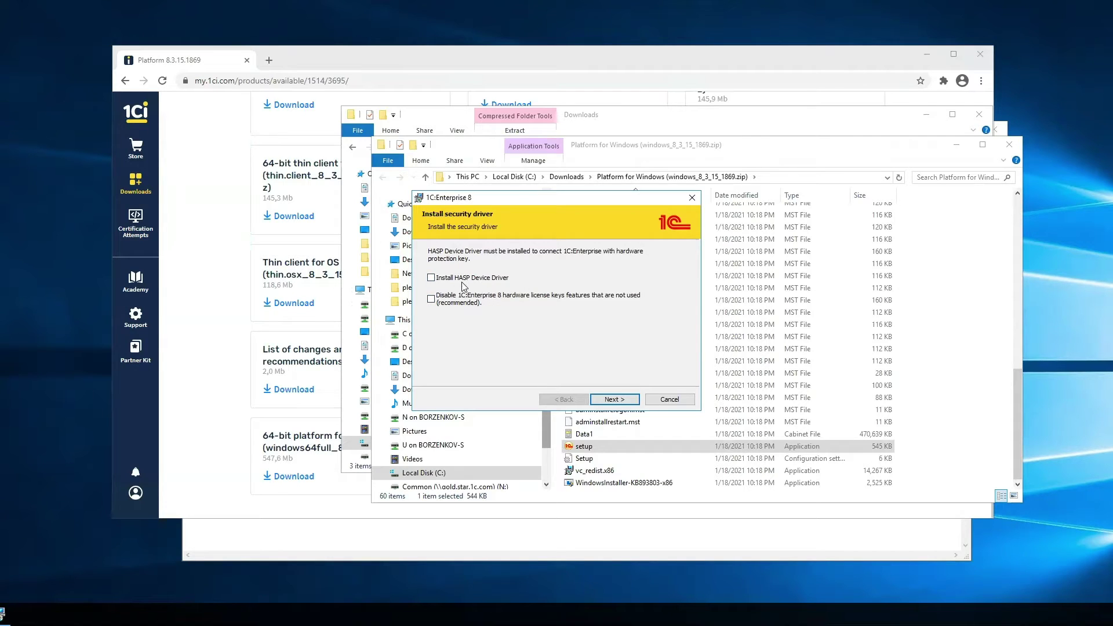
{"action": "left_click", "coordinate": [624, 399]}
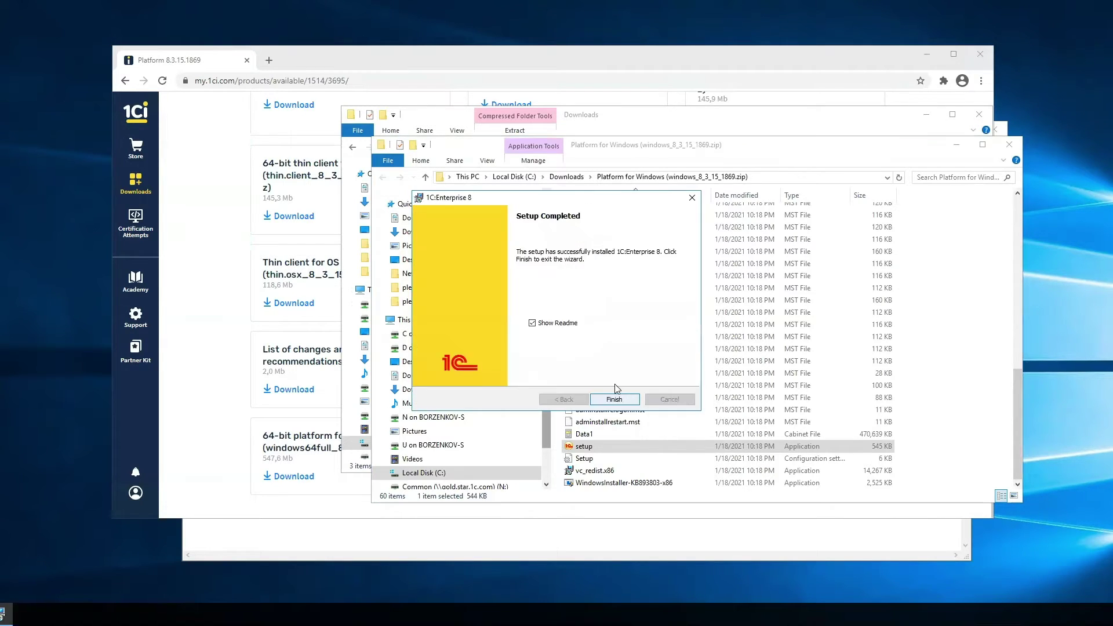
{"action": "left_click", "coordinate": [533, 323]}
{"action": "left_click", "coordinate": [610, 399]}
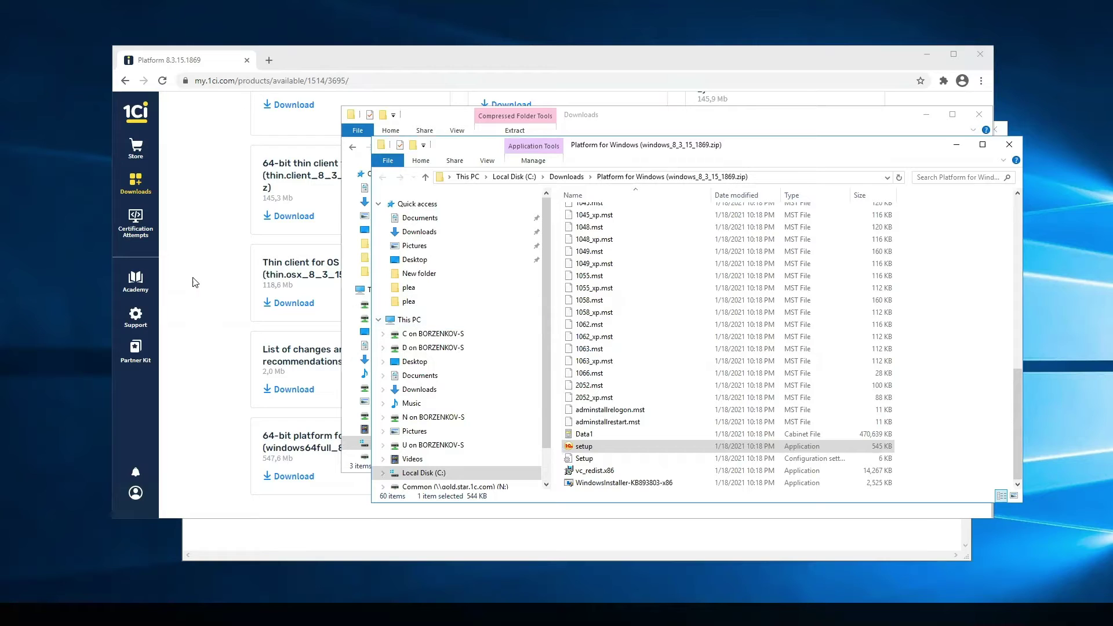
{"action": "left_click", "coordinate": [239, 187]}
Step: On support.1ci.com in a new tab, open the 1C:Drive guide's 'Installing initial 1C:Enterprise license' article
{"action": "left_click", "coordinate": [269, 60]}
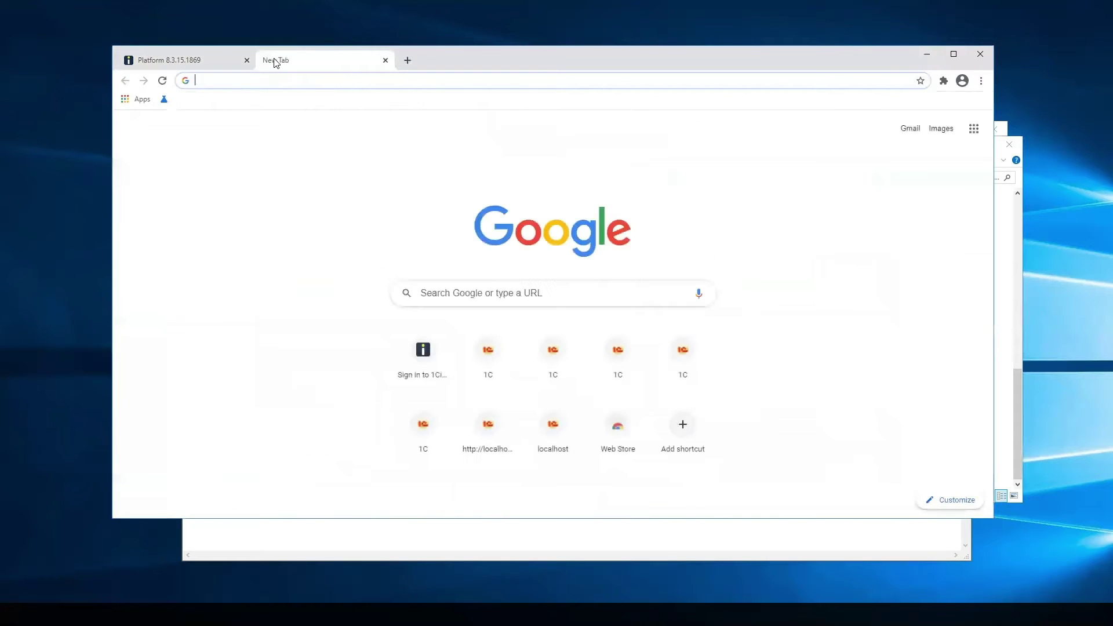
{"action": "type", "text": "su"}
{"action": "key", "text": "Return"}
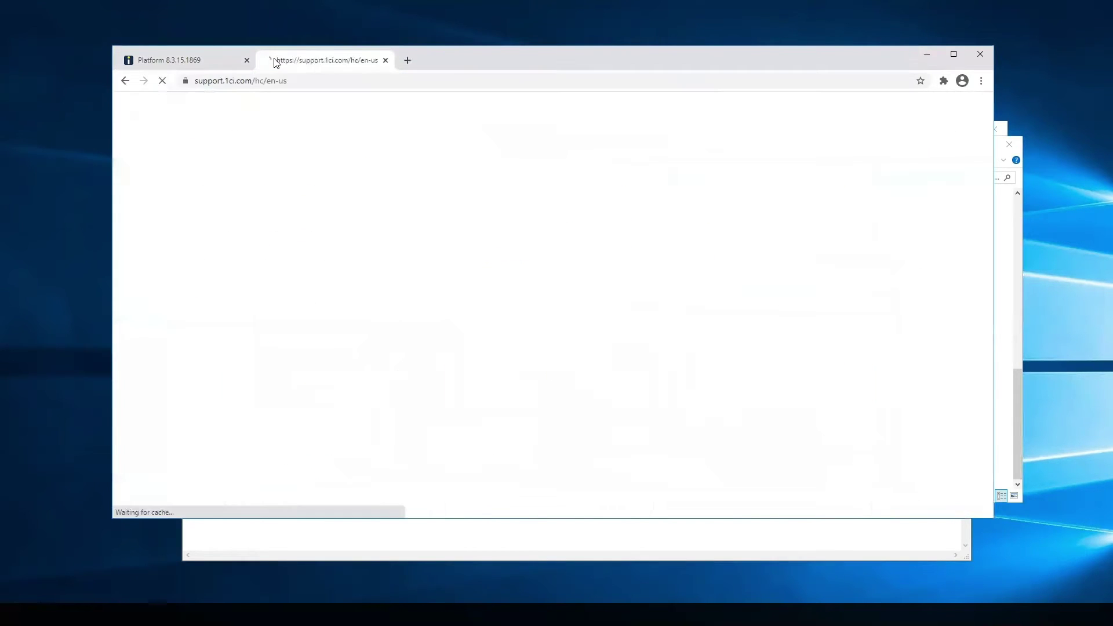
{"action": "scroll", "coordinate": [580, 325], "scroll_direction": "down", "scroll_amount": 3}
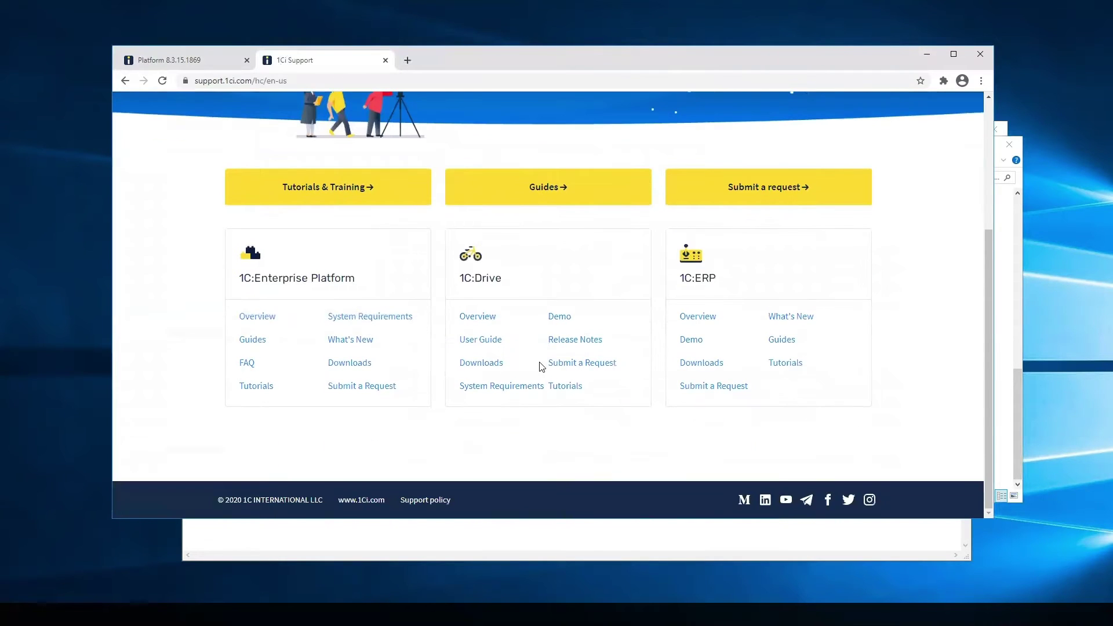
{"action": "left_click", "coordinate": [481, 342]}
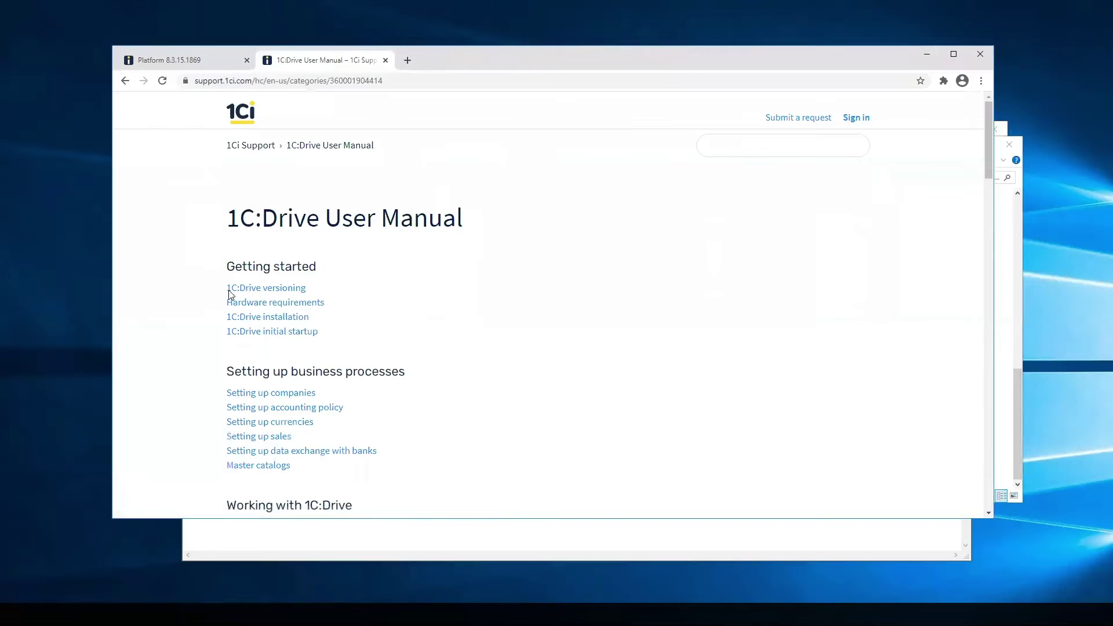
{"action": "left_click", "coordinate": [255, 319]}
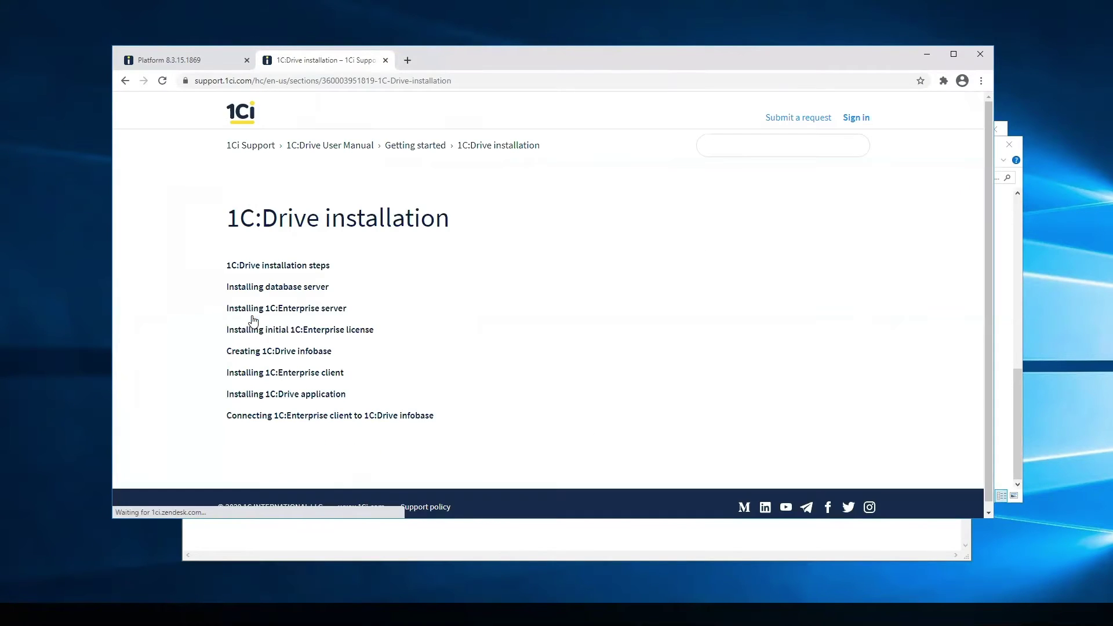
{"action": "left_click", "coordinate": [281, 333]}
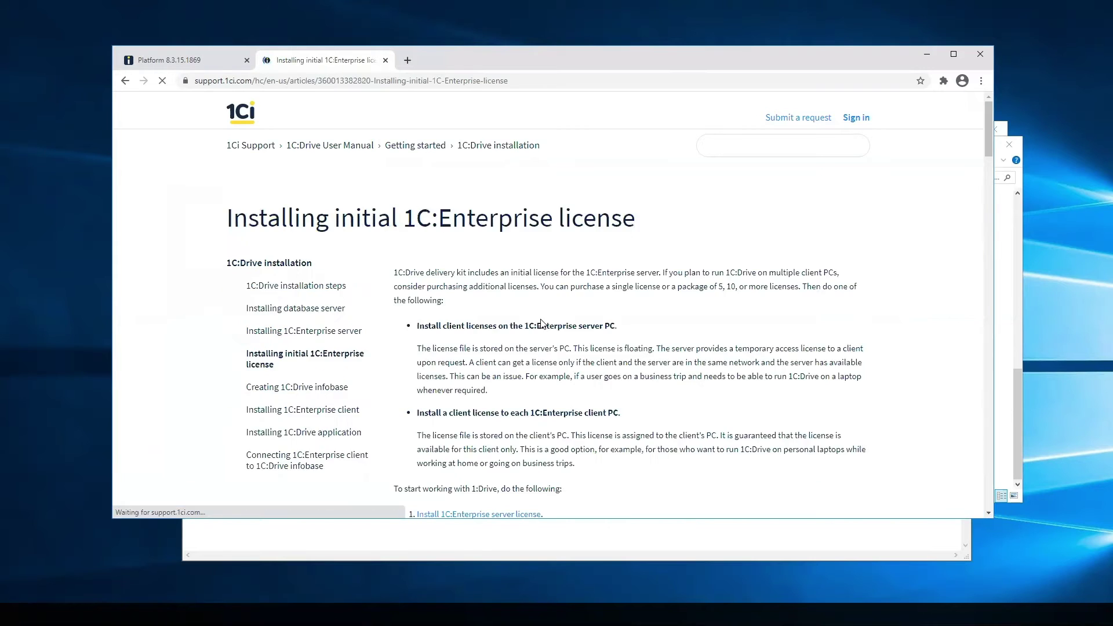
{"action": "scroll", "coordinate": [541, 320], "scroll_direction": "down", "scroll_amount": 10}
{"action": "scroll", "coordinate": [540, 320], "scroll_direction": "down", "scroll_amount": 15}
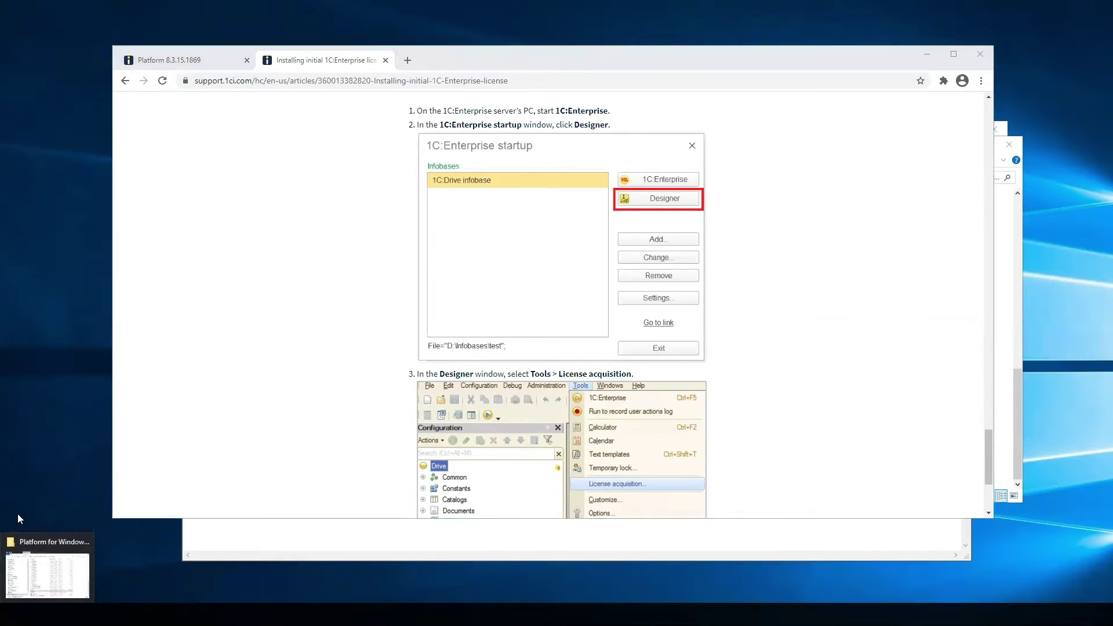
{"action": "left_click", "coordinate": [47, 568]}
Step: Run setup from the Drive_multi_full_1_3_8_1.zip setup folder
{"action": "left_click", "coordinate": [589, 162]}
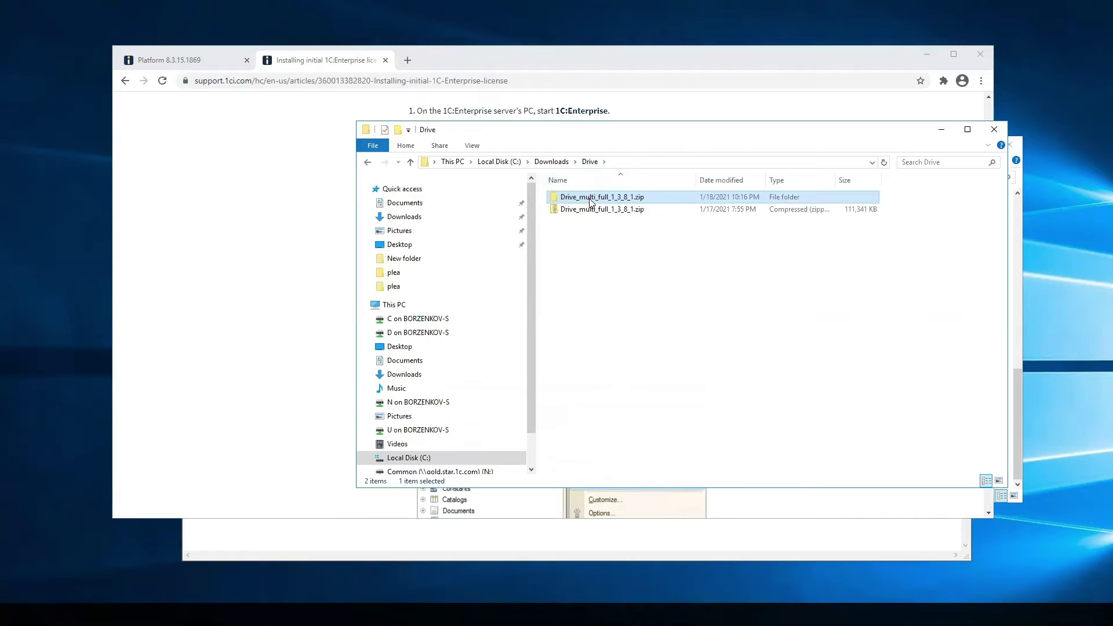
{"action": "double_click", "coordinate": [589, 198]}
{"action": "double_click", "coordinate": [586, 198]}
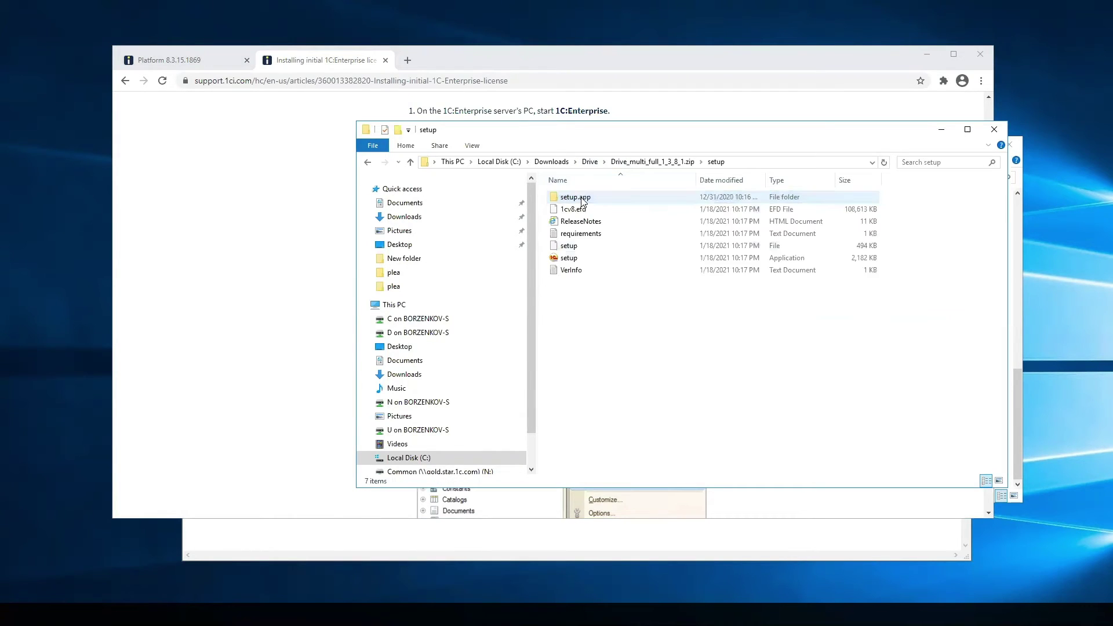
{"action": "double_click", "coordinate": [586, 261]}
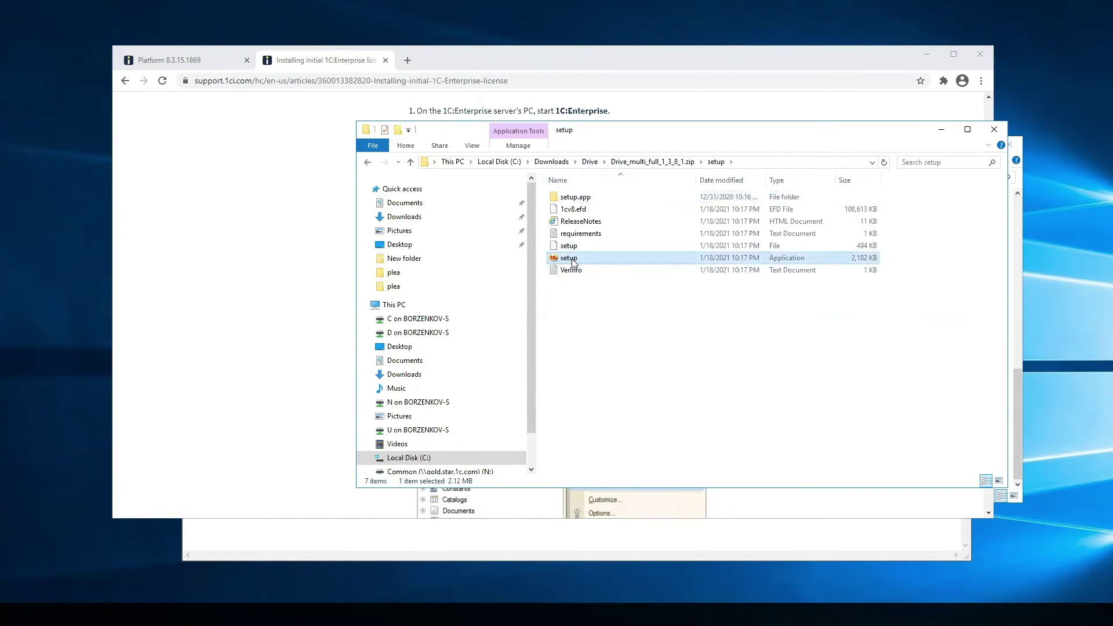
Step: Allow the installer and install the 1C:Drive 1.3 templates into the default template directory
{"action": "left_click", "coordinate": [595, 319]}
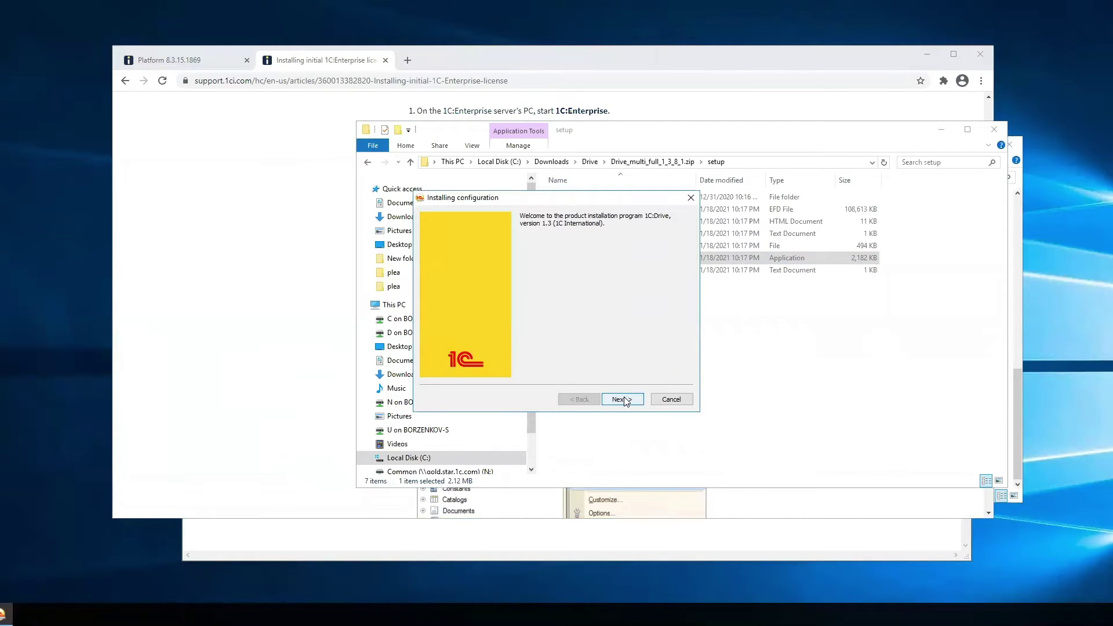
{"action": "left_click", "coordinate": [622, 400]}
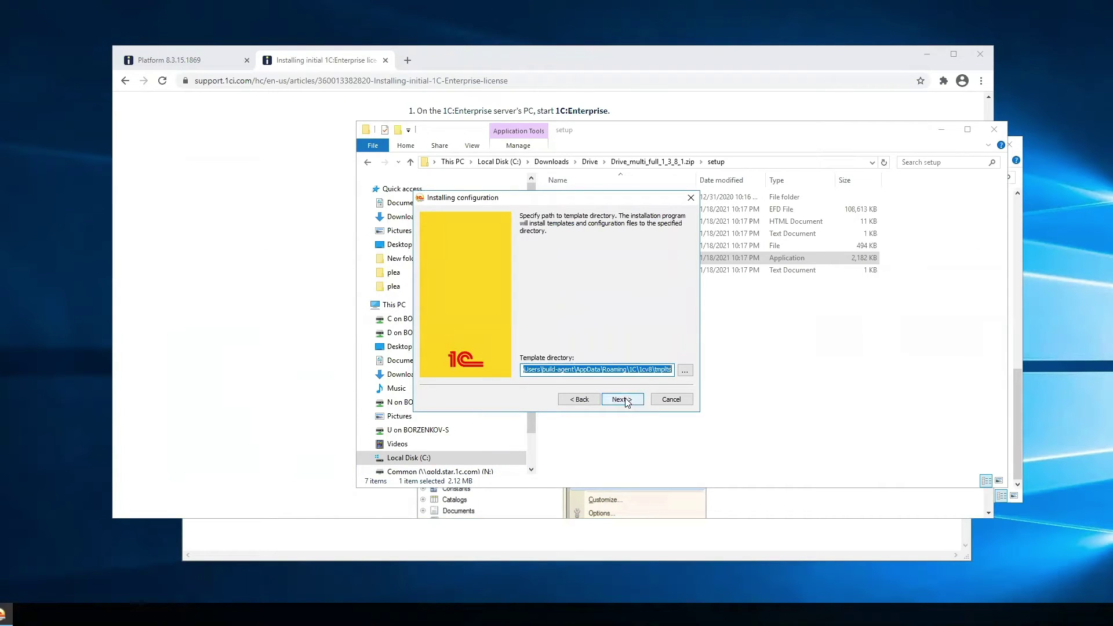
{"action": "left_click", "coordinate": [624, 399]}
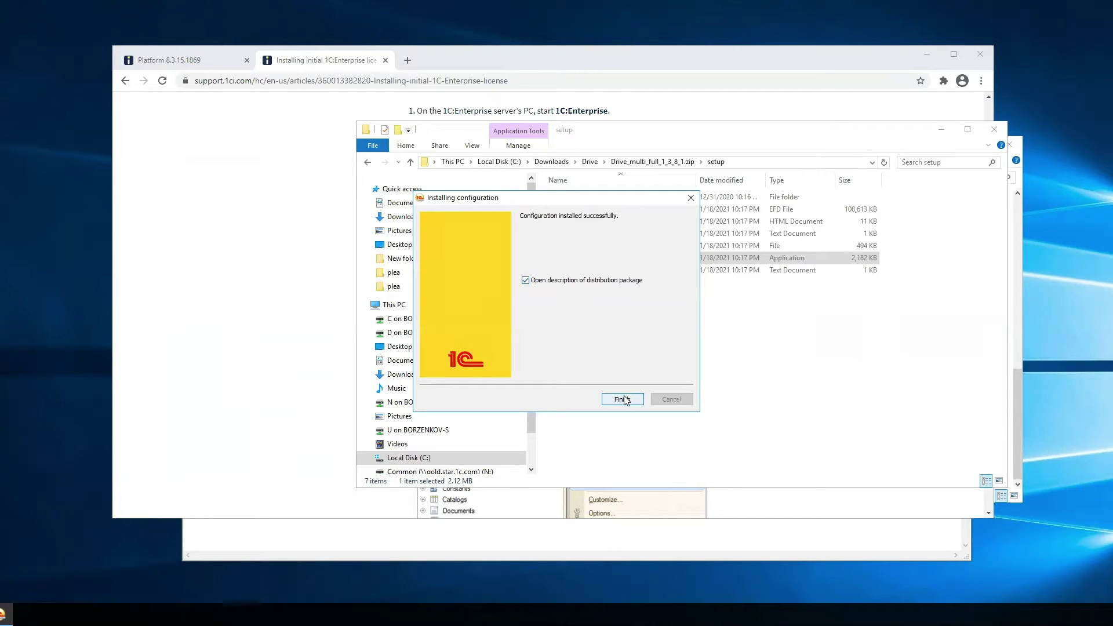
{"action": "left_click", "coordinate": [625, 399]}
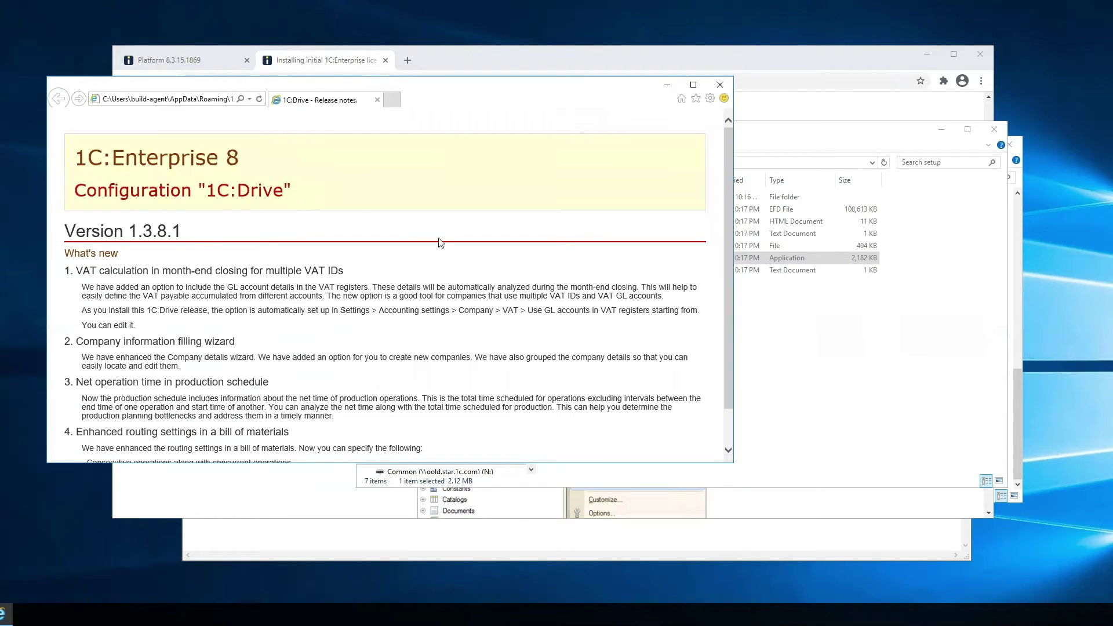
Step: Scroll through and read the 1C:Drive Version 1.3.8.1 release notes
{"action": "scroll", "coordinate": [222, 259], "scroll_direction": "down", "scroll_amount": 1}
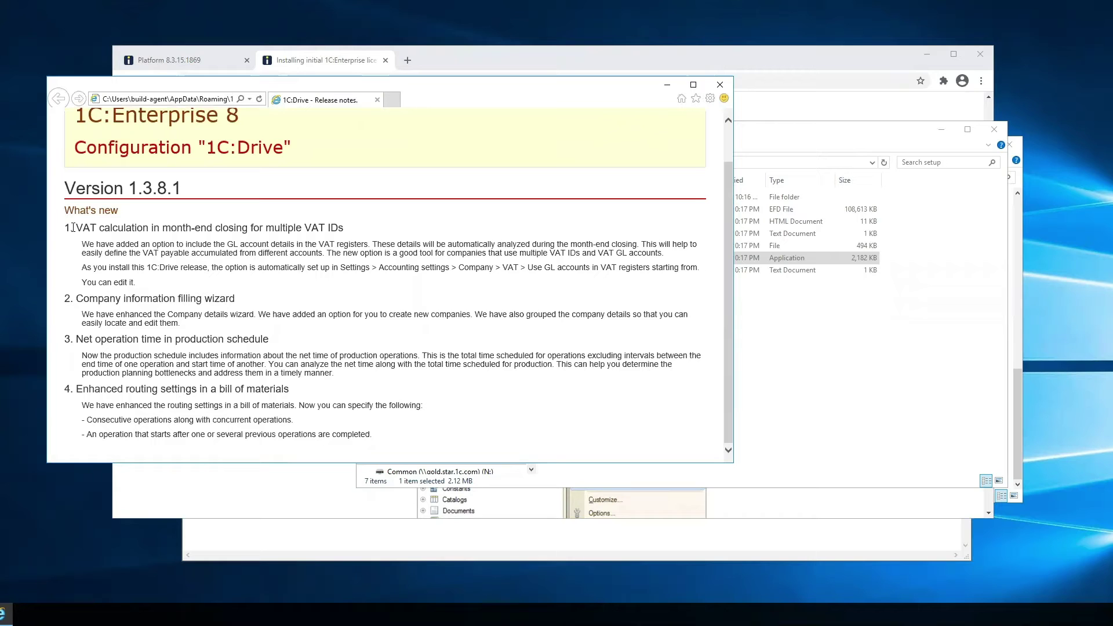
{"action": "mouse_move", "coordinate": [66, 226]}
{"action": "left_mouse_down"}
{"action": "mouse_move", "coordinate": [388, 439]}
{"action": "mouse_move", "coordinate": [161, 294]}
{"action": "mouse_move", "coordinate": [65, 210]}
{"action": "left_mouse_up"}
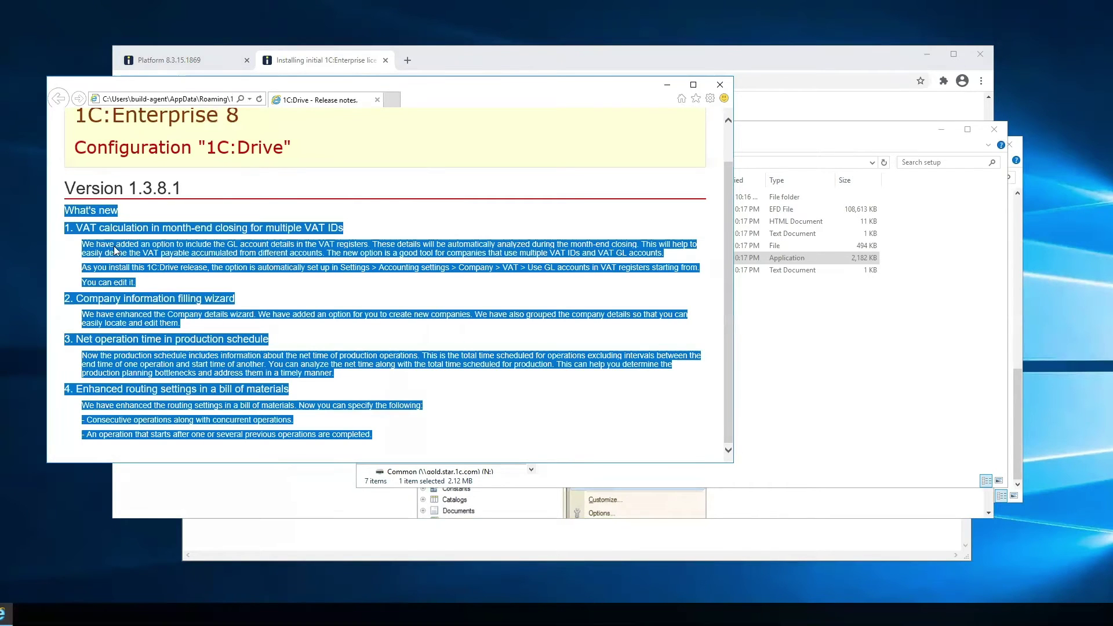
{"action": "left_click", "coordinate": [65, 210]}
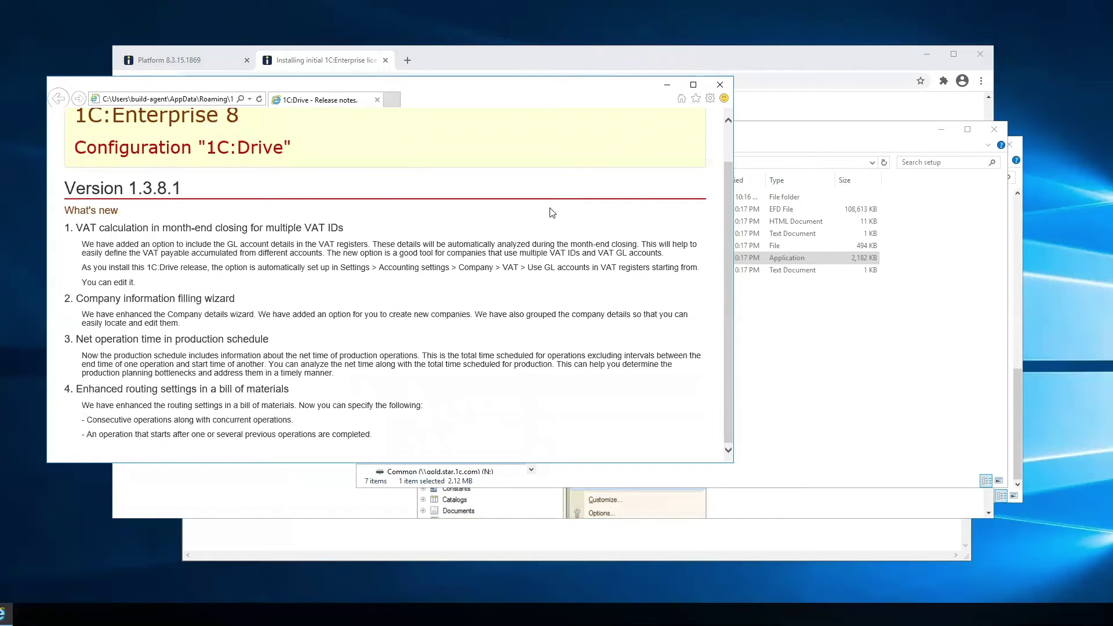
Step: Close the release notes window and minimize the browser
{"action": "left_click", "coordinate": [719, 86]}
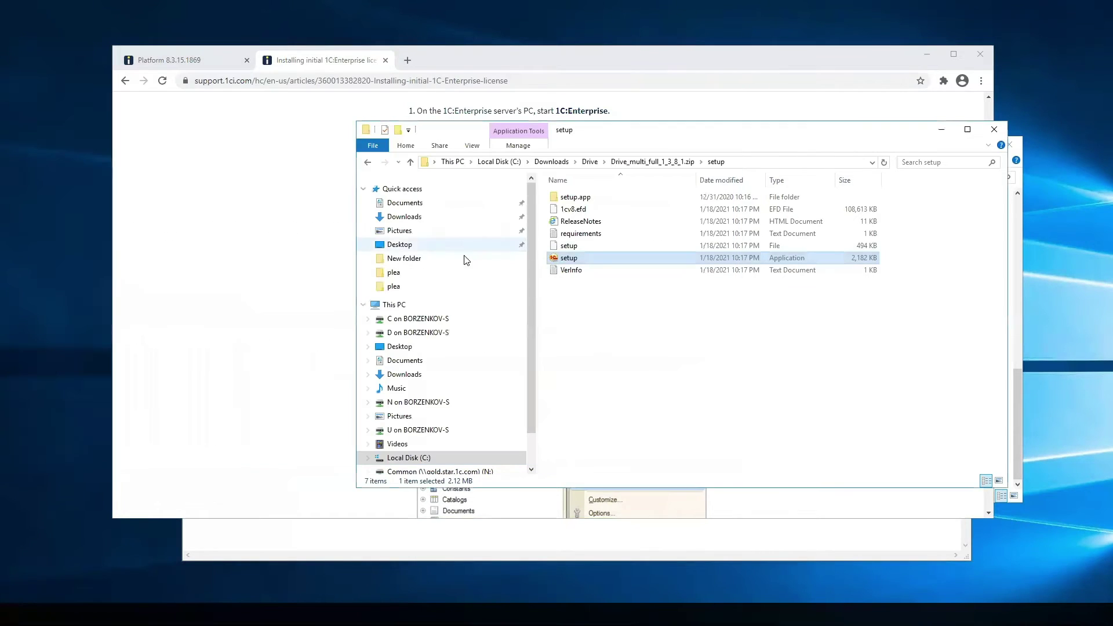
{"action": "left_click", "coordinate": [304, 261]}
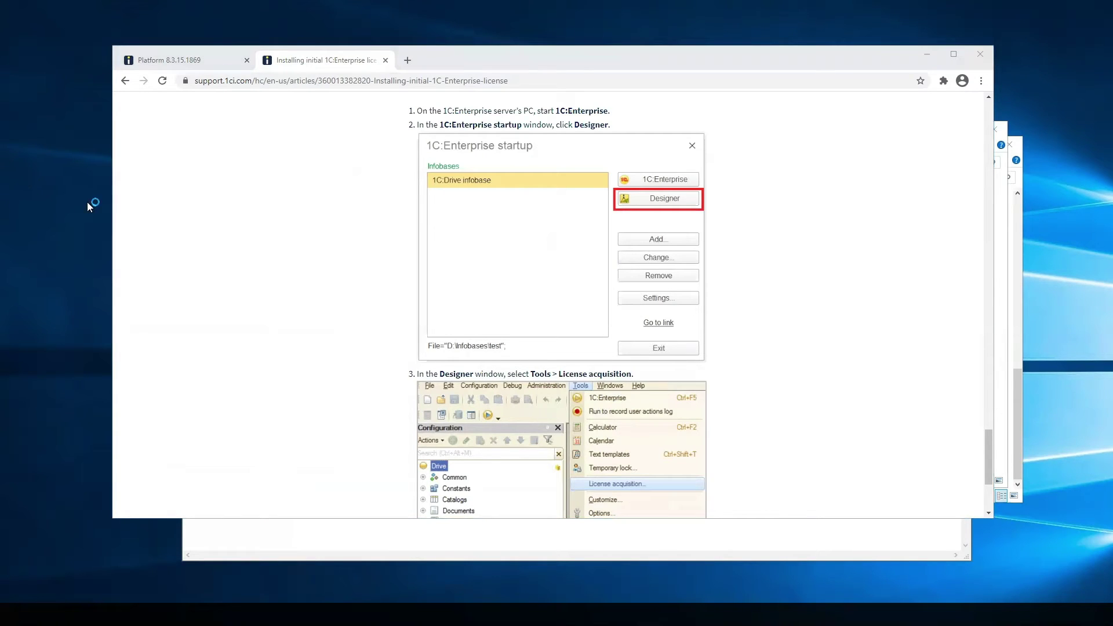
{"action": "left_click", "coordinate": [927, 55]}
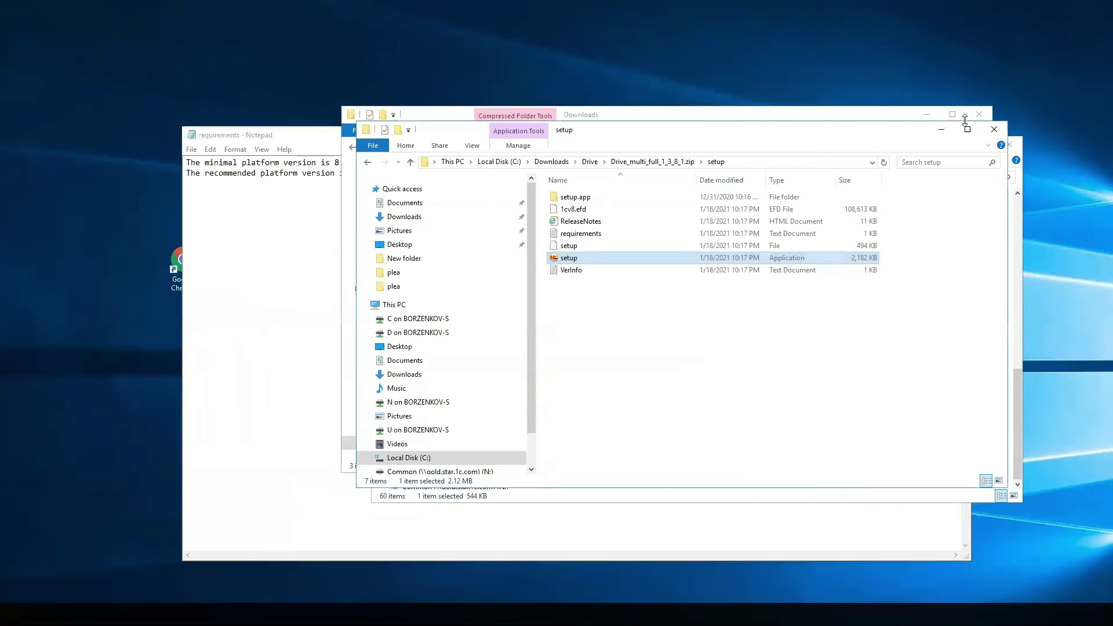
Step: Close the setup, Platform for Windows and other folder windows and the Notepad requirements file
{"action": "left_click", "coordinate": [994, 128]}
{"action": "left_click", "coordinate": [980, 115]}
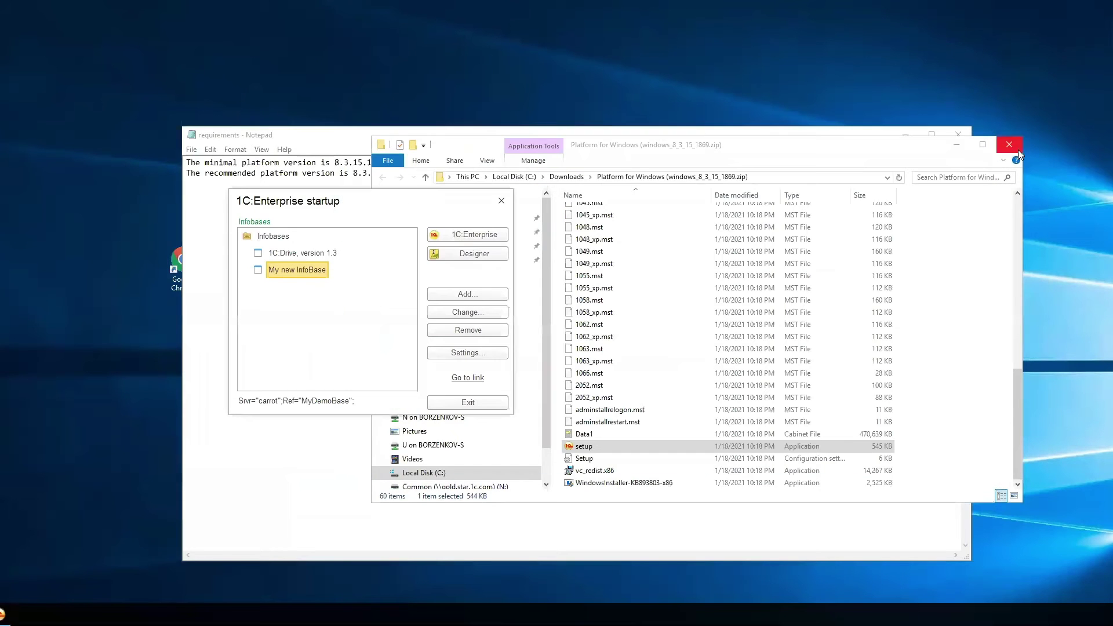
{"action": "left_click", "coordinate": [1018, 150]}
{"action": "left_click", "coordinate": [956, 131]}
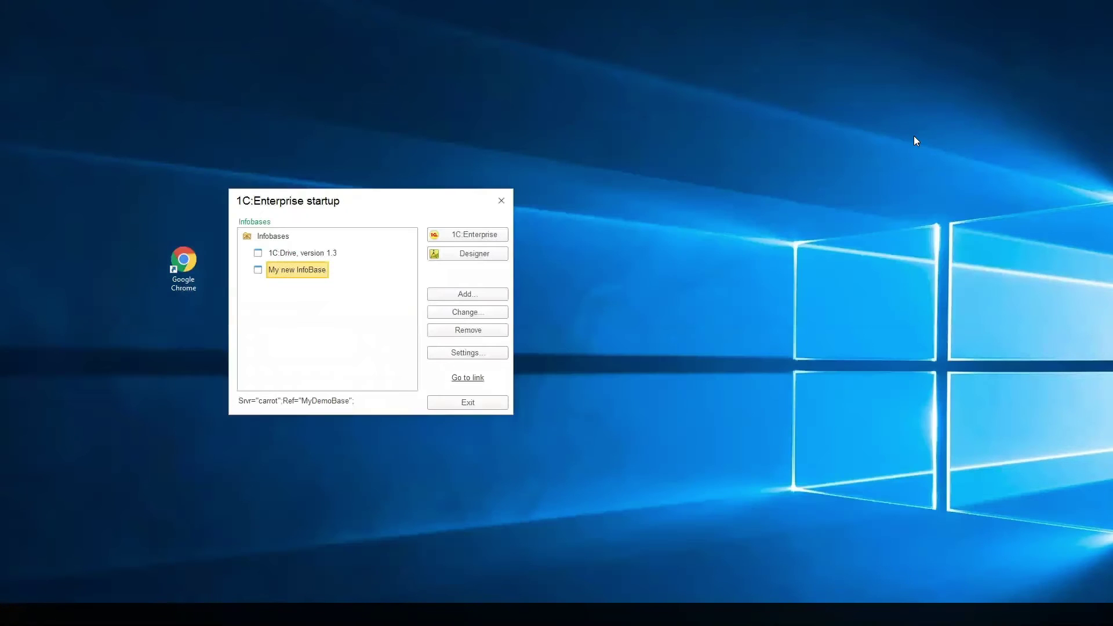
{"action": "left_click", "coordinate": [474, 296]}
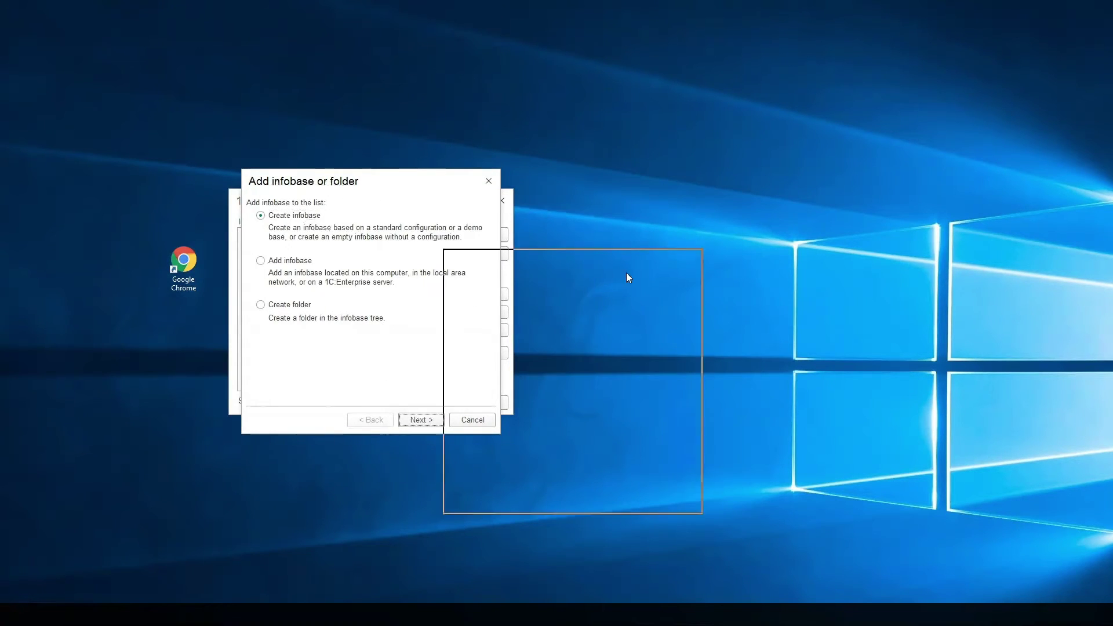
Step: Reposition the add-infobase dialog and choose to create a new infobase
{"action": "left_click_drag", "start_coordinate": [629, 278], "coordinate": [744, 247]}
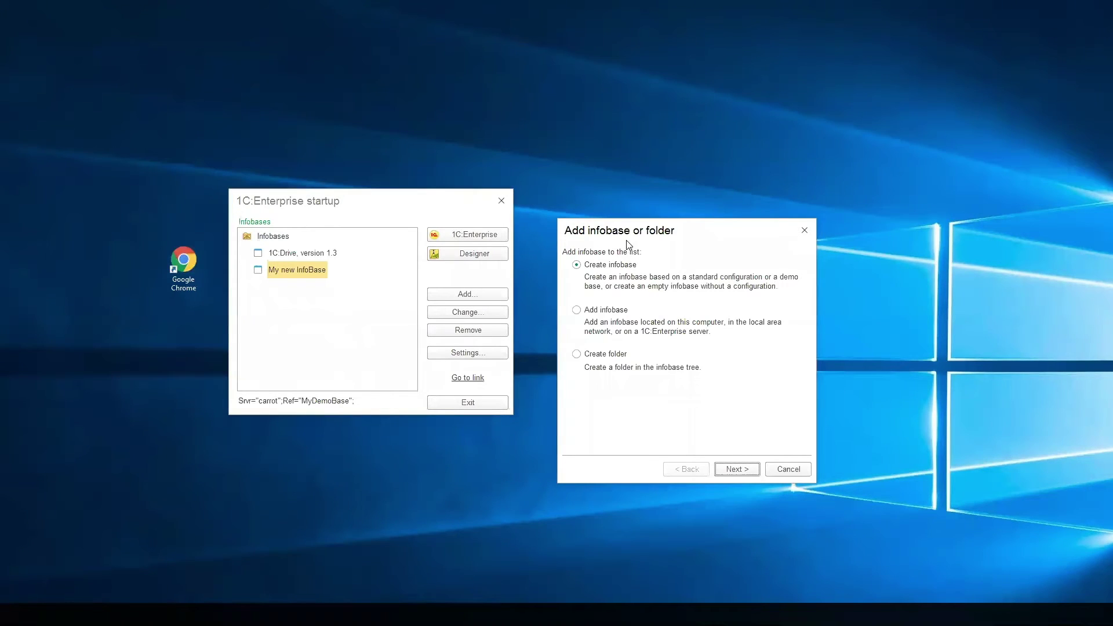
{"action": "left_click_drag", "start_coordinate": [626, 240], "coordinate": [485, 179]}
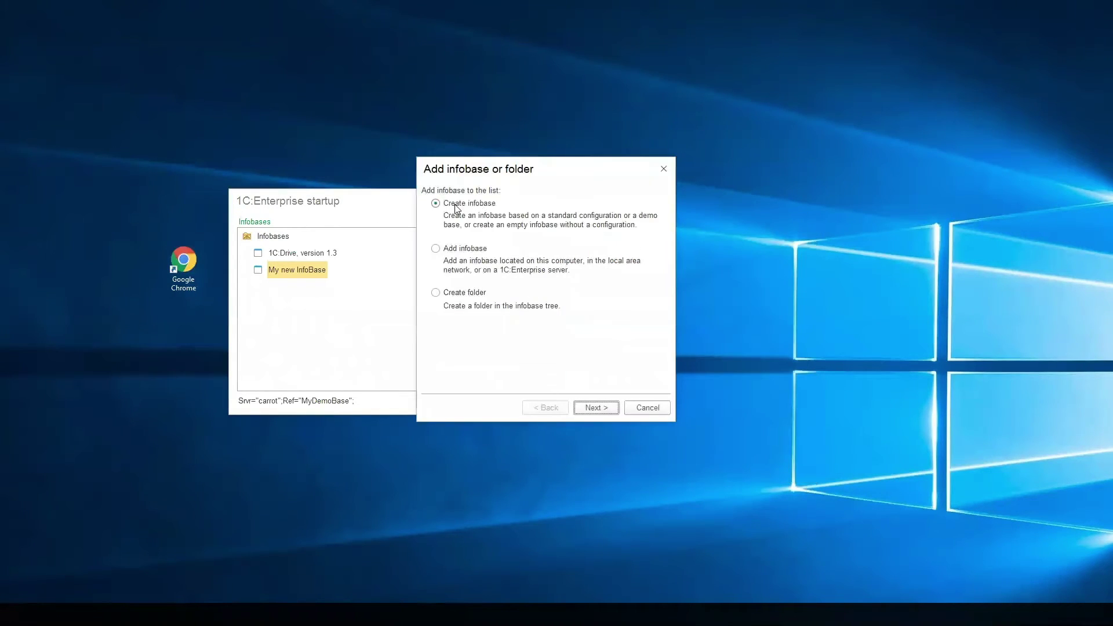
{"action": "left_click", "coordinate": [591, 408]}
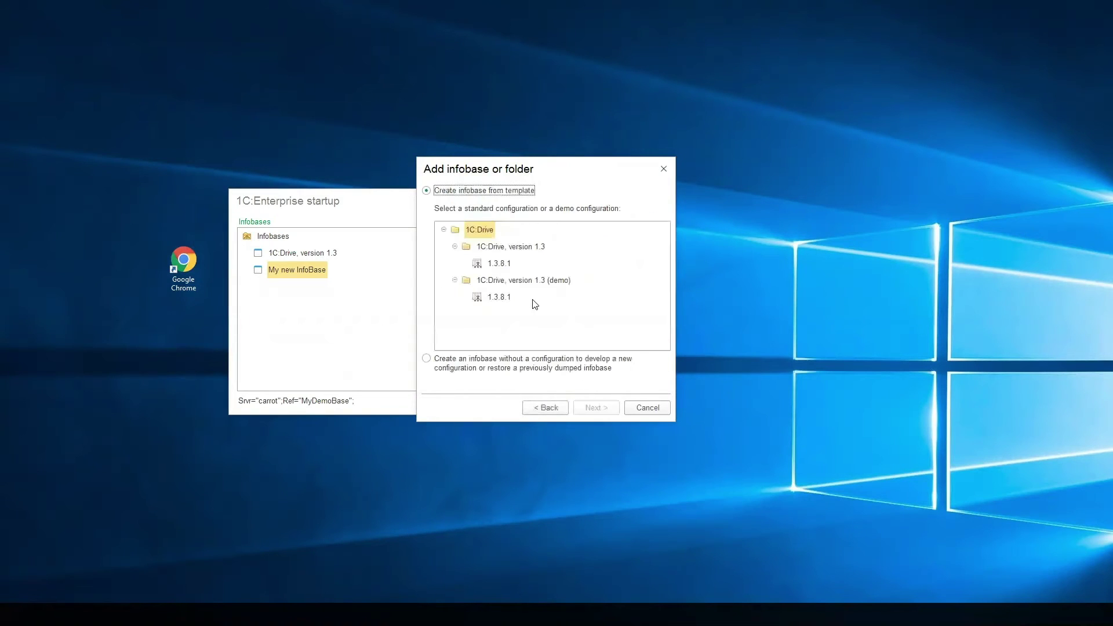
Step: Select the 1.3.8.1 template under 1C:Drive, version 1.3 and continue
{"action": "left_click", "coordinate": [509, 298]}
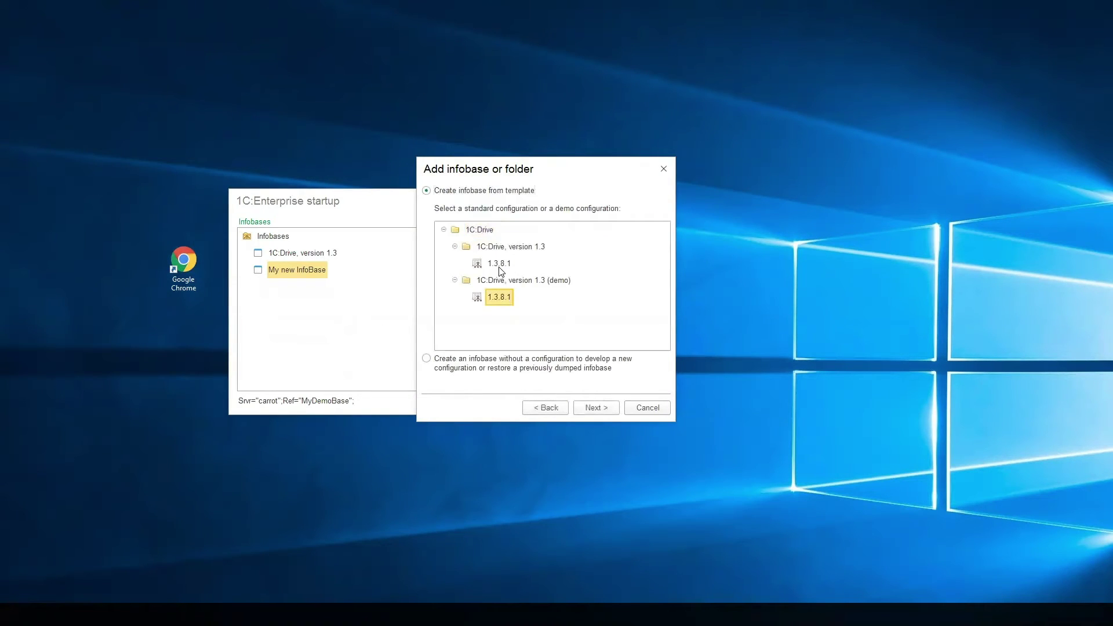
{"action": "left_click", "coordinate": [499, 265]}
{"action": "left_click", "coordinate": [505, 298]}
{"action": "left_click", "coordinate": [495, 265]}
{"action": "left_click", "coordinate": [596, 408]}
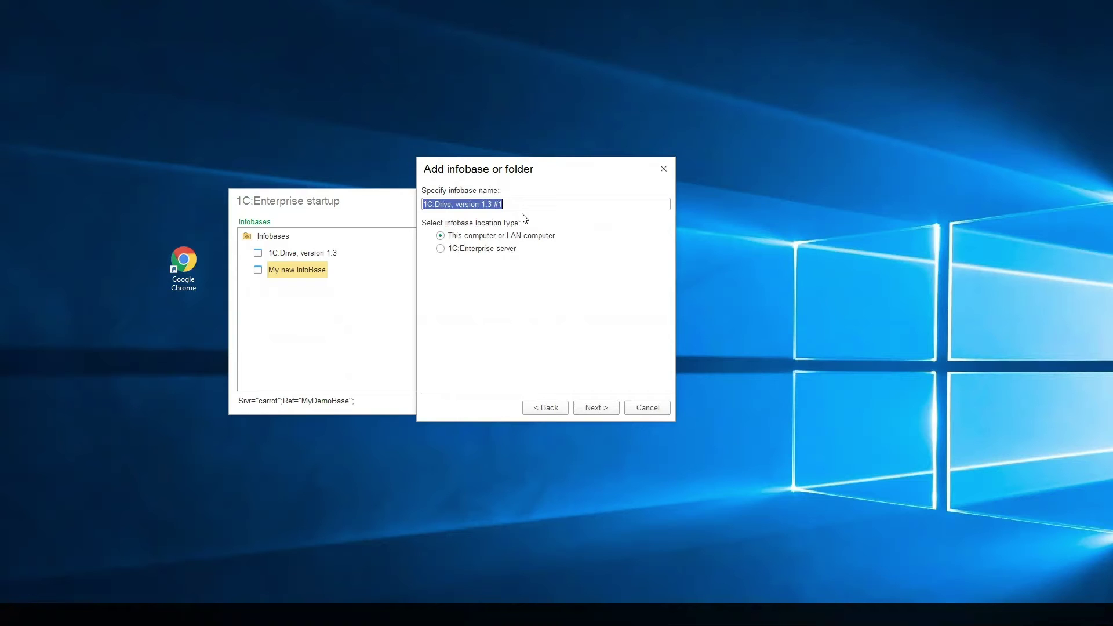
Step: Name the infobase 'My demo base' and host it on a 1C:Enterprise server
{"action": "type", "text": "D"}
{"action": "key", "text": "BackSpace"}
{"action": "key", "text": "BackSpace"}
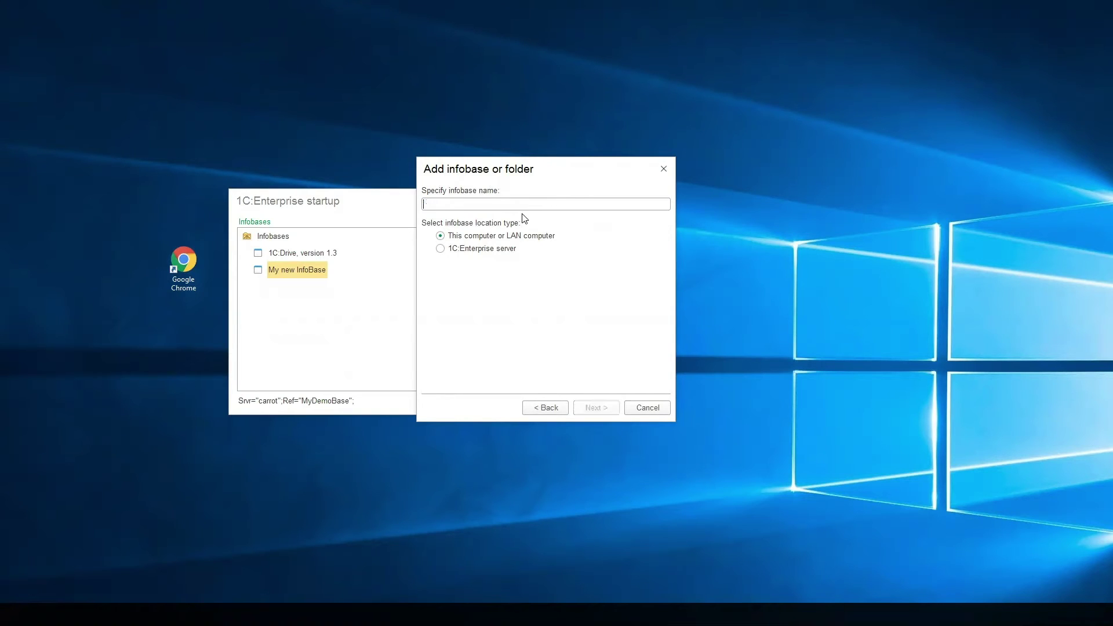
{"action": "type", "text": "My demo base"}
{"action": "left_click", "coordinate": [440, 249]}
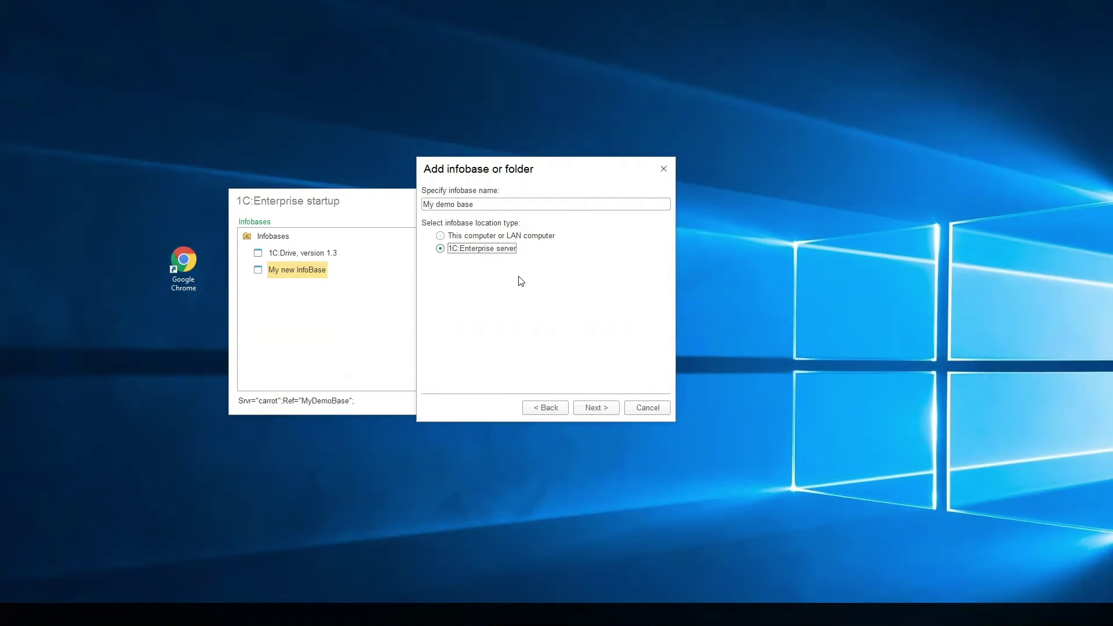
{"action": "left_click", "coordinate": [606, 409]}
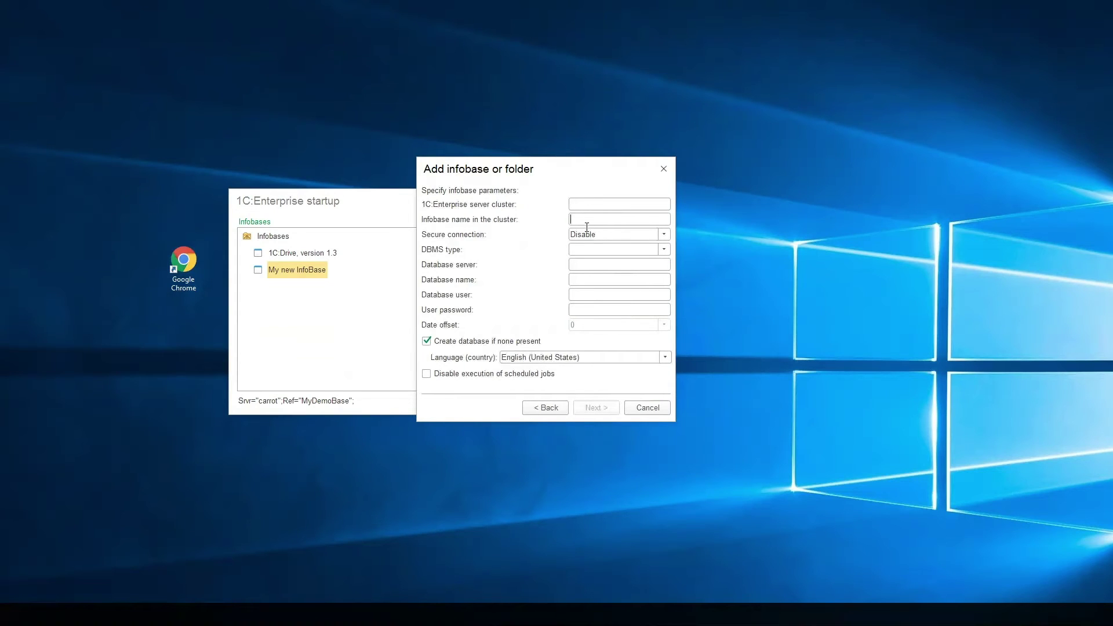
Step: Set the server cluster to 'carrot' and the DBMS type to MS SQL Server
{"action": "left_click", "coordinate": [593, 269]}
{"action": "type", "text": "ot"}
{"action": "double_click", "coordinate": [579, 207]}
{"action": "type", "text": "ca"}
{"action": "double_click", "coordinate": [580, 205]}
{"action": "left_click", "coordinate": [612, 251]}
{"action": "left_click", "coordinate": [665, 250]}
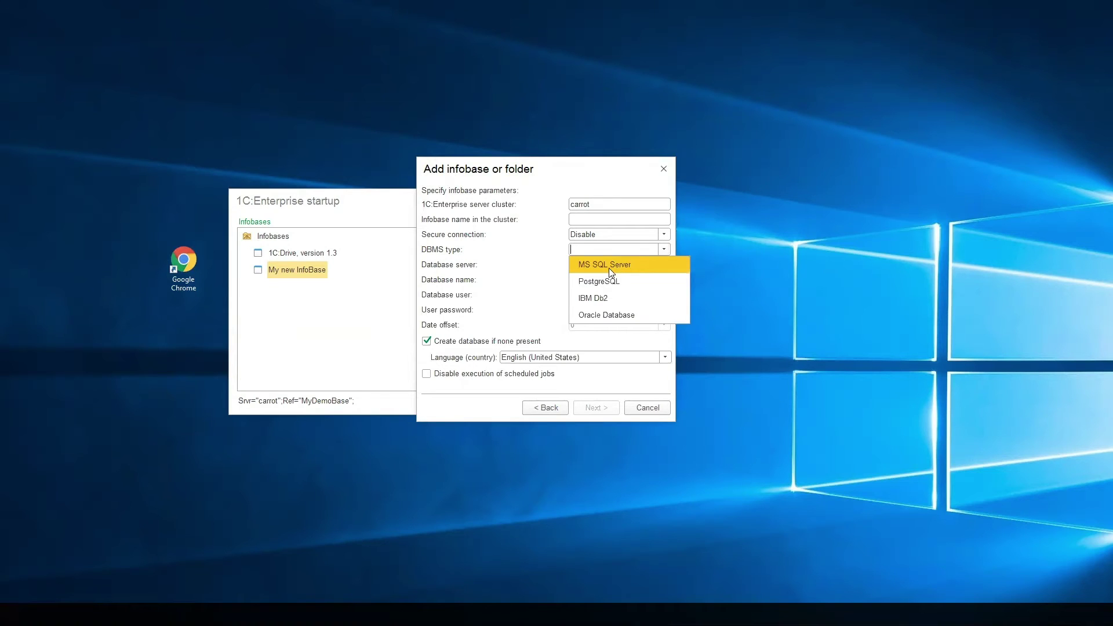
{"action": "left_click", "coordinate": [608, 264]}
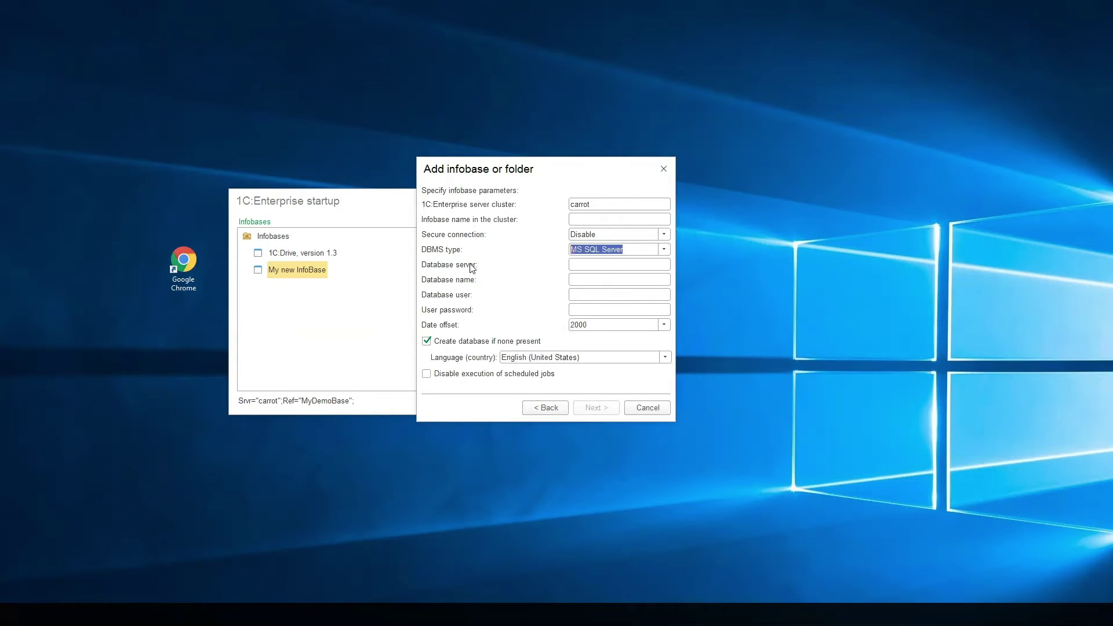
Step: Set database server 'carrot', with infobase and database name both 'MyDriveInfoBase'
{"action": "left_click", "coordinate": [597, 268]}
{"action": "type", "text": "carrot"}
{"action": "left_click", "coordinate": [596, 278]}
{"action": "type", "text": "MyDriveIn"}
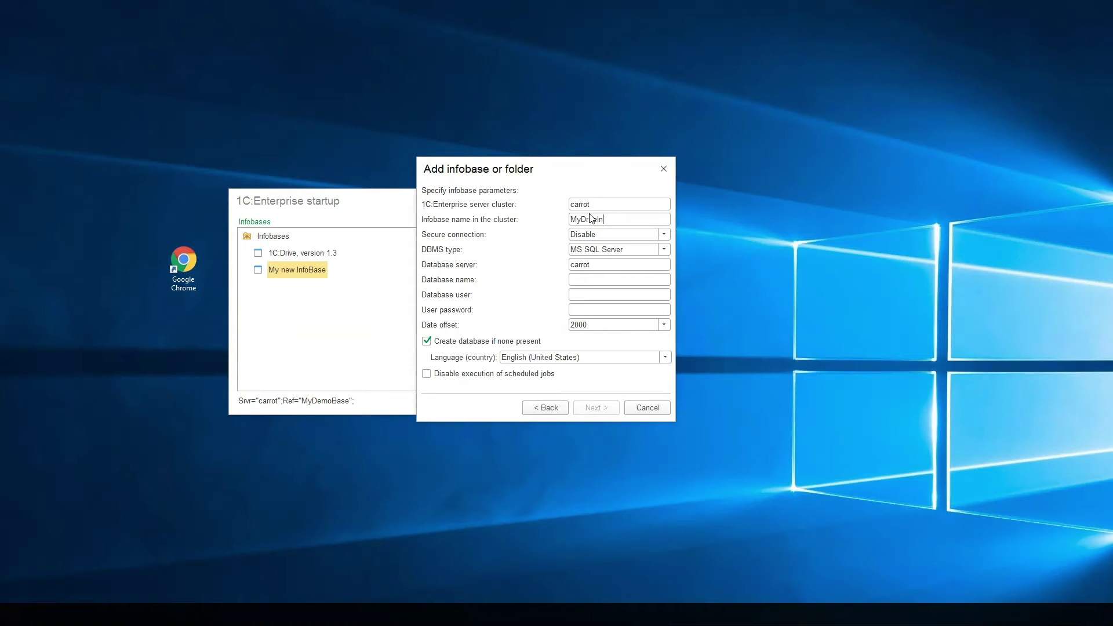
{"action": "type", "text": "foBase"}
{"action": "double_click", "coordinate": [591, 218]}
{"action": "key", "text": "ctrl+c"}
{"action": "left_click", "coordinate": [597, 279]}
{"action": "key", "text": "ctrl+v"}
Step: Enter the database user name and password, then finish adding the infobase
{"action": "left_click", "coordinate": [610, 293]}
{"action": "type", "text": "sa1"}
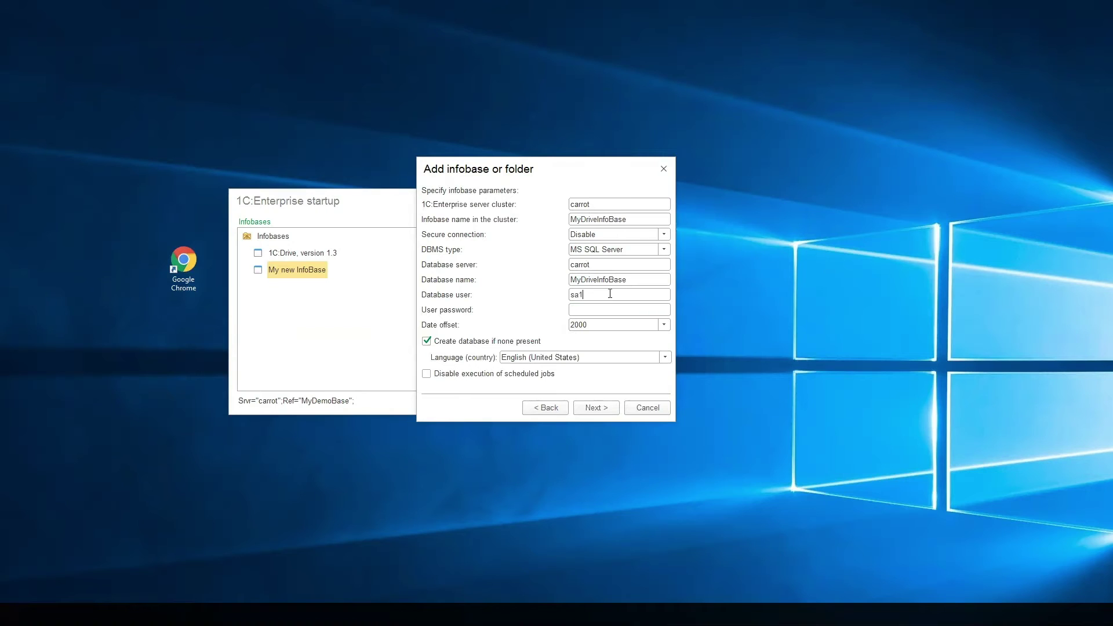
{"action": "type", "text": "c"}
{"action": "left_click", "coordinate": [603, 306]}
{"action": "left_click", "coordinate": [600, 409]}
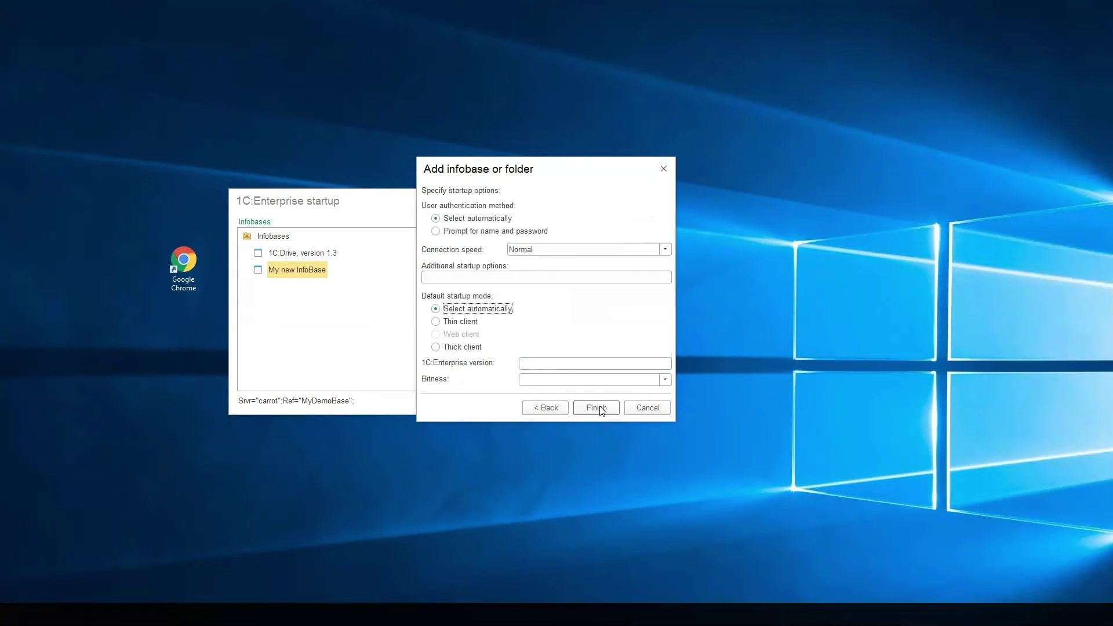
{"action": "left_click", "coordinate": [597, 408]}
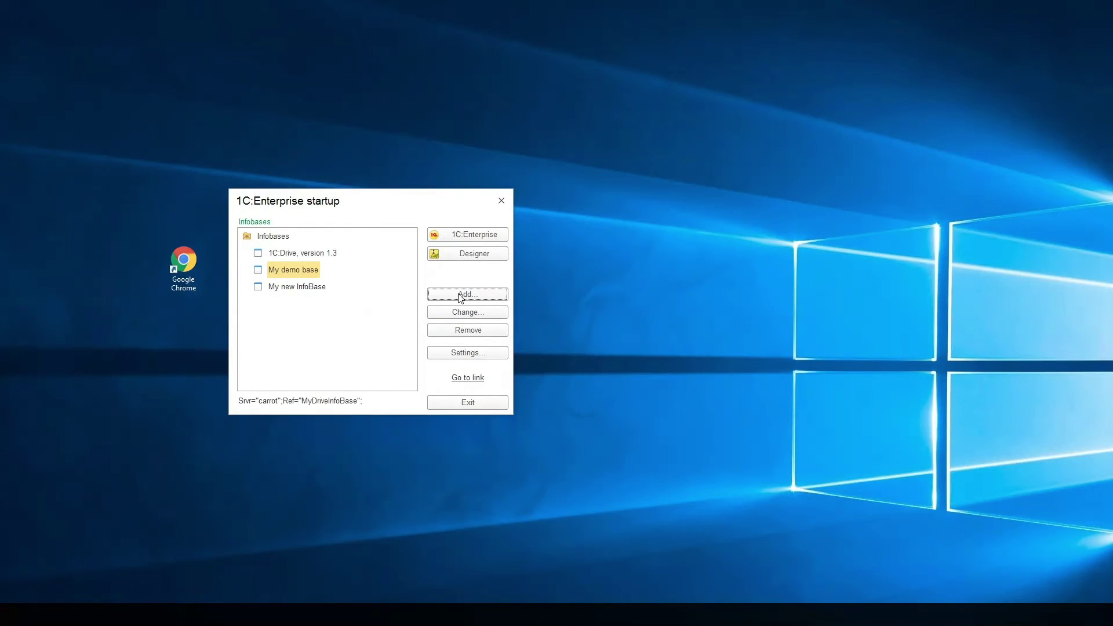
Step: Launch My demo base in 1C:Enterprise mode and initialize it with default settings
{"action": "left_click", "coordinate": [473, 234]}
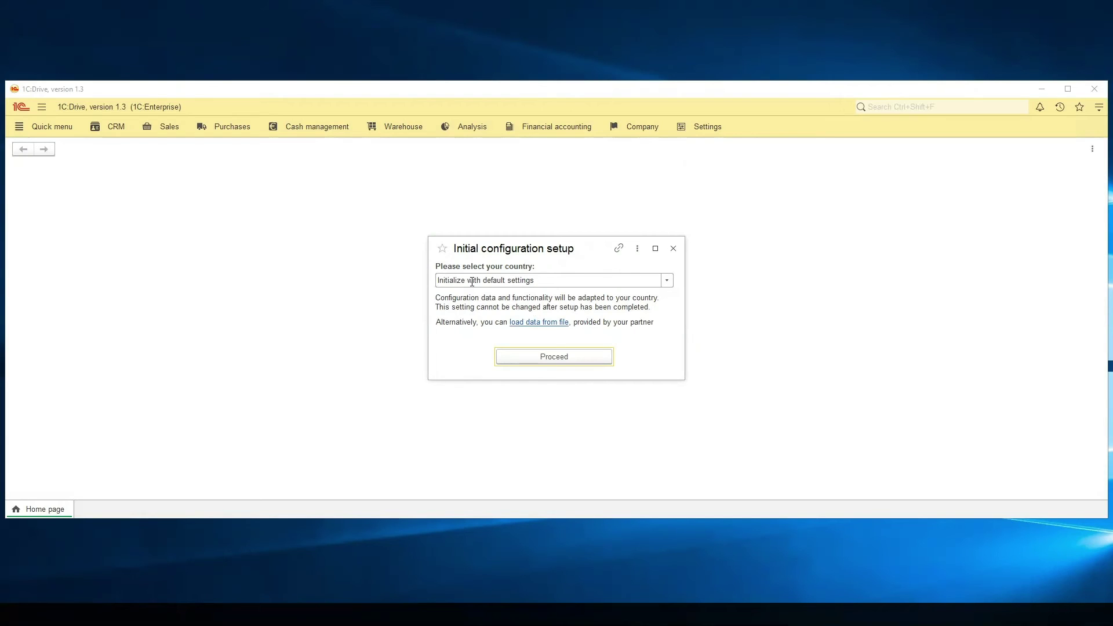
{"action": "left_click", "coordinate": [556, 357]}
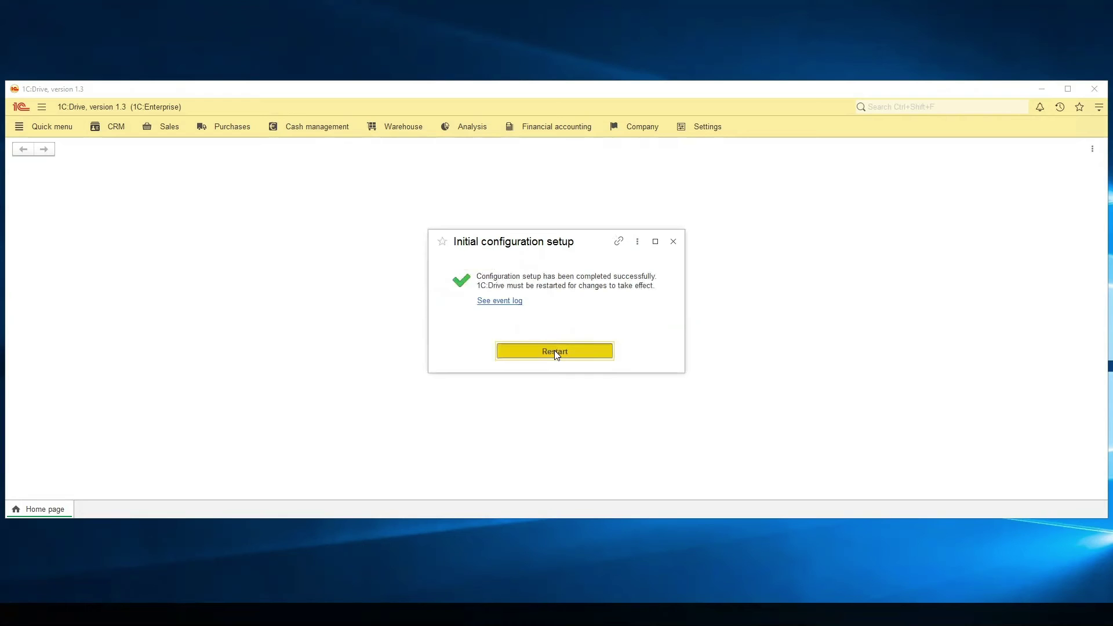
Step: Restart 1C:Drive once the initial configuration setup completes
{"action": "left_click", "coordinate": [554, 351]}
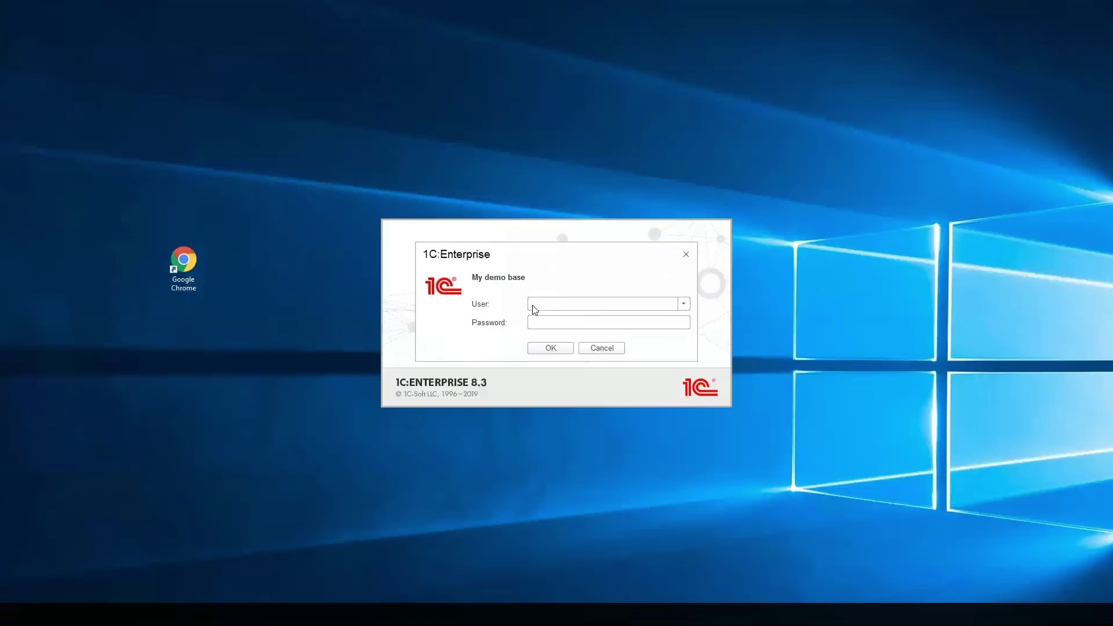
Step: Sign in to My demo base as Administrator
{"action": "left_click", "coordinate": [684, 304]}
{"action": "left_click", "coordinate": [594, 320]}
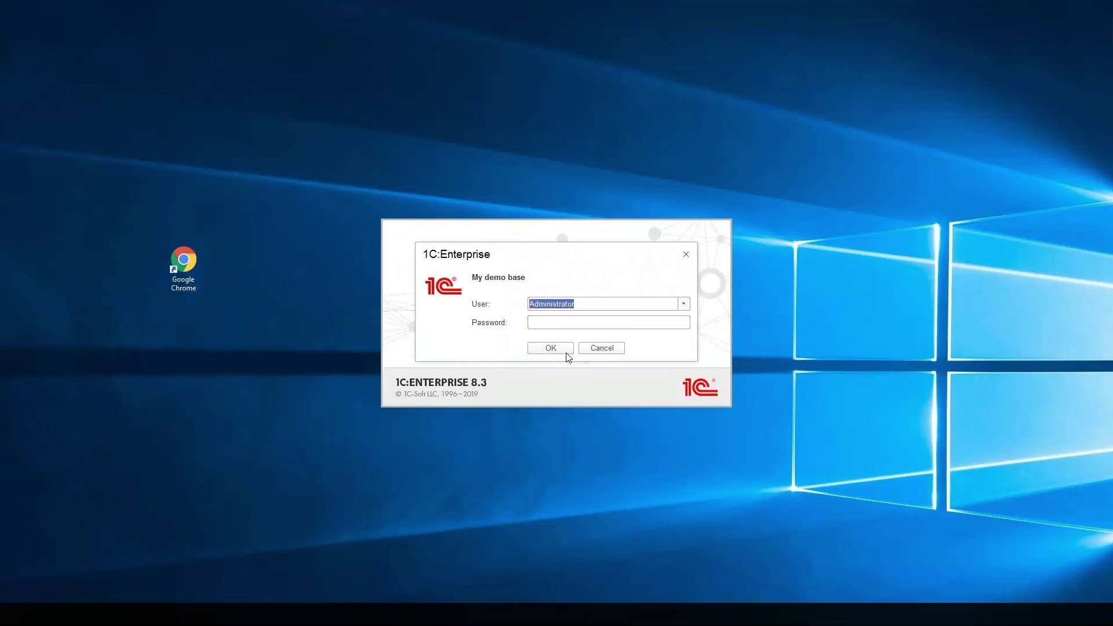
{"action": "left_click", "coordinate": [551, 347]}
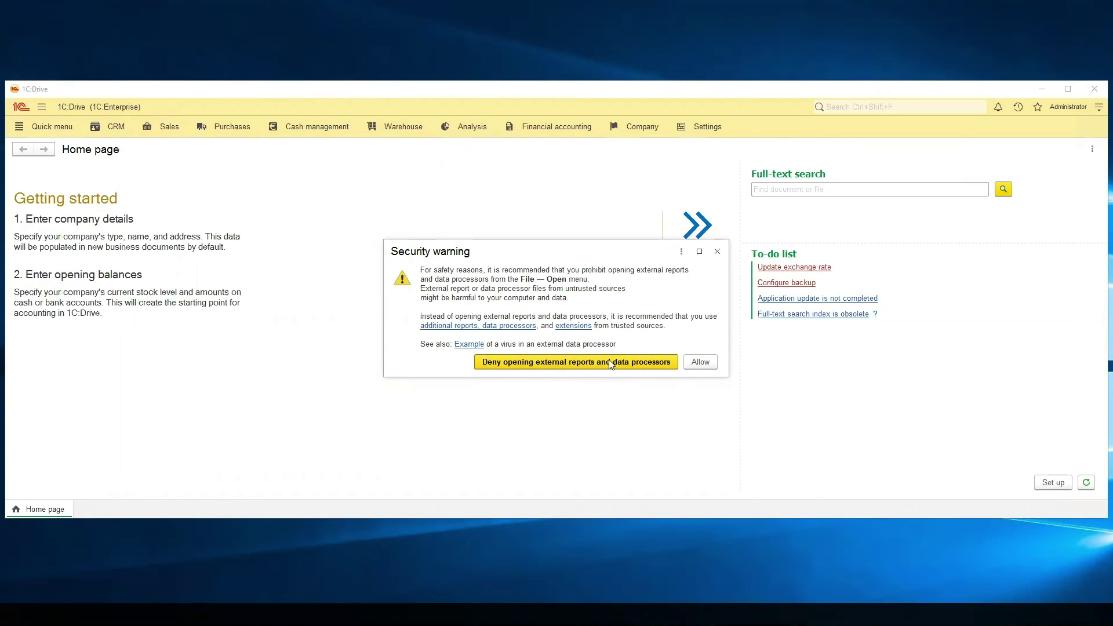
Step: Allow external reports and data processors, skip restarting, and close 1C:Drive
{"action": "left_click", "coordinate": [691, 364]}
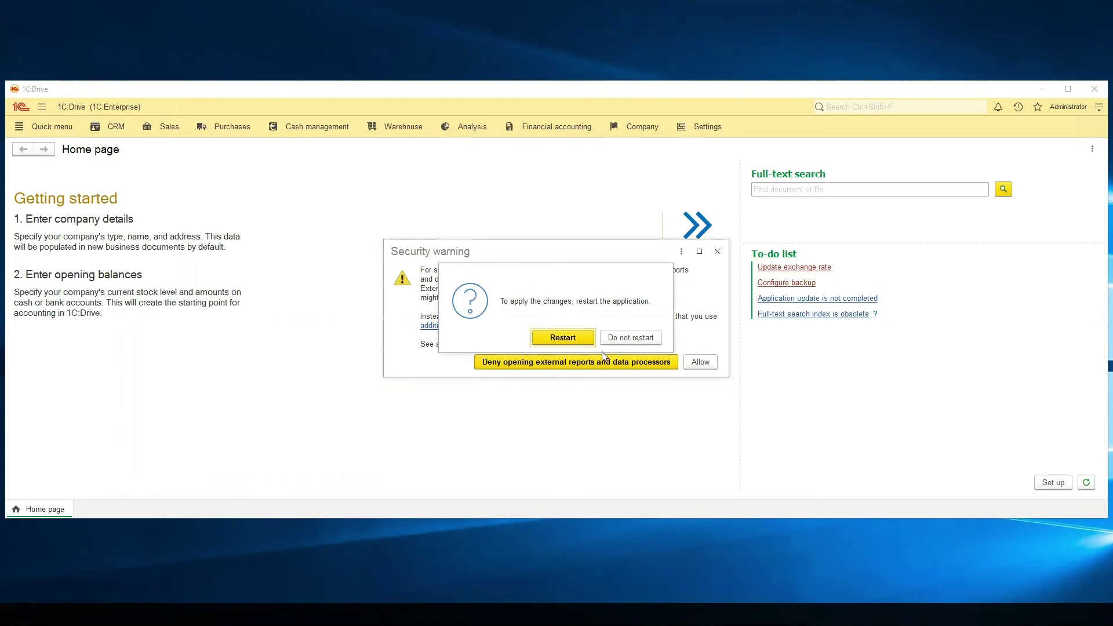
{"action": "left_click", "coordinate": [619, 342]}
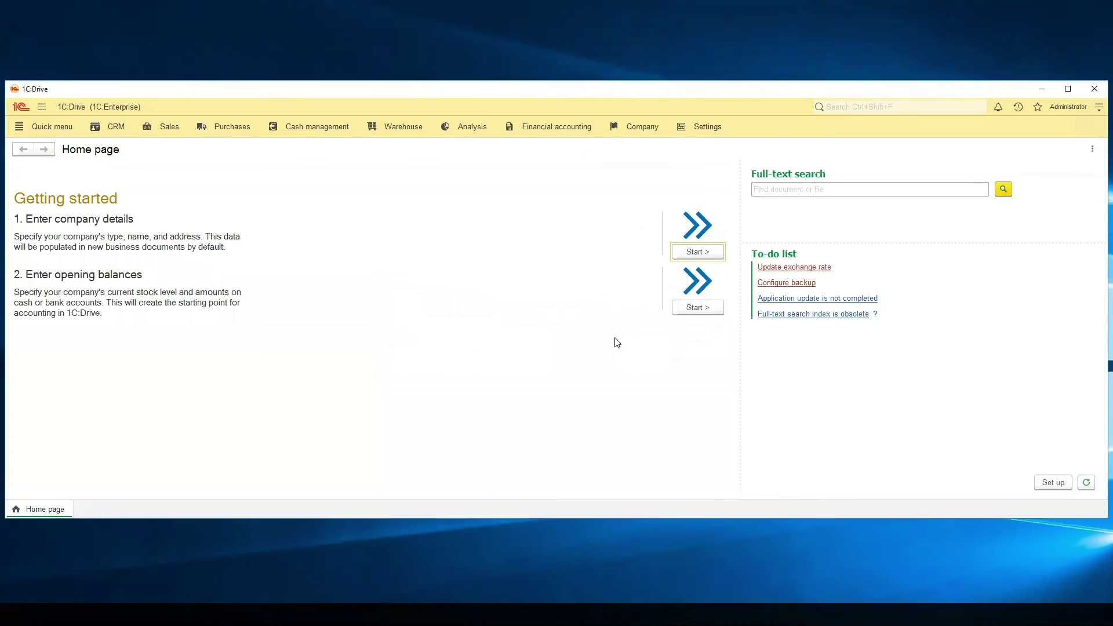
{"action": "left_click", "coordinate": [1094, 89]}
{"action": "left_click", "coordinate": [581, 339]}
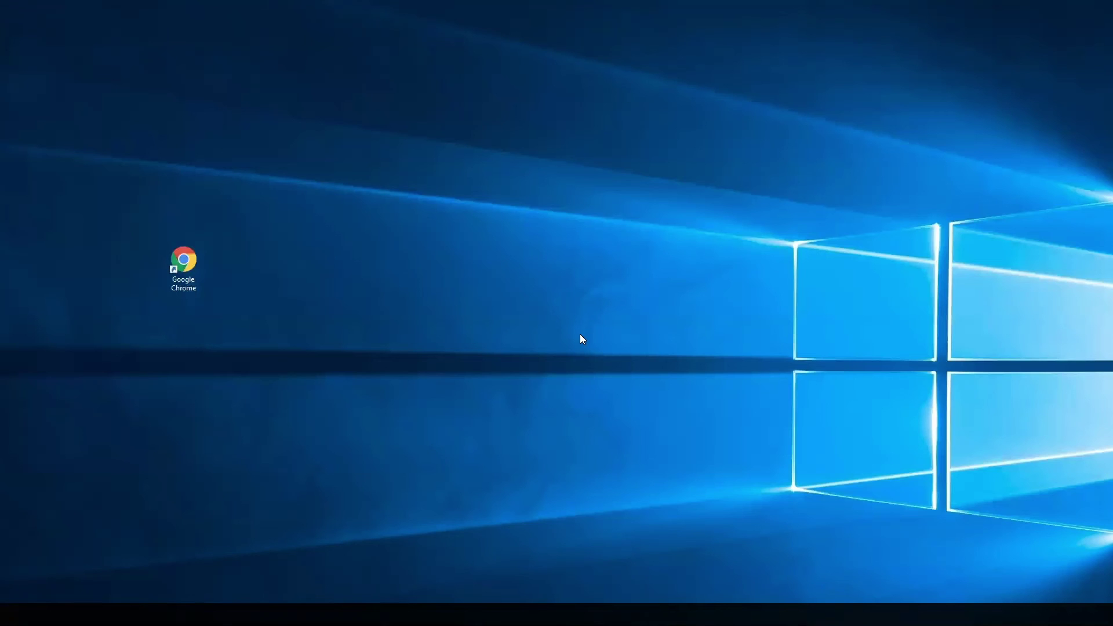